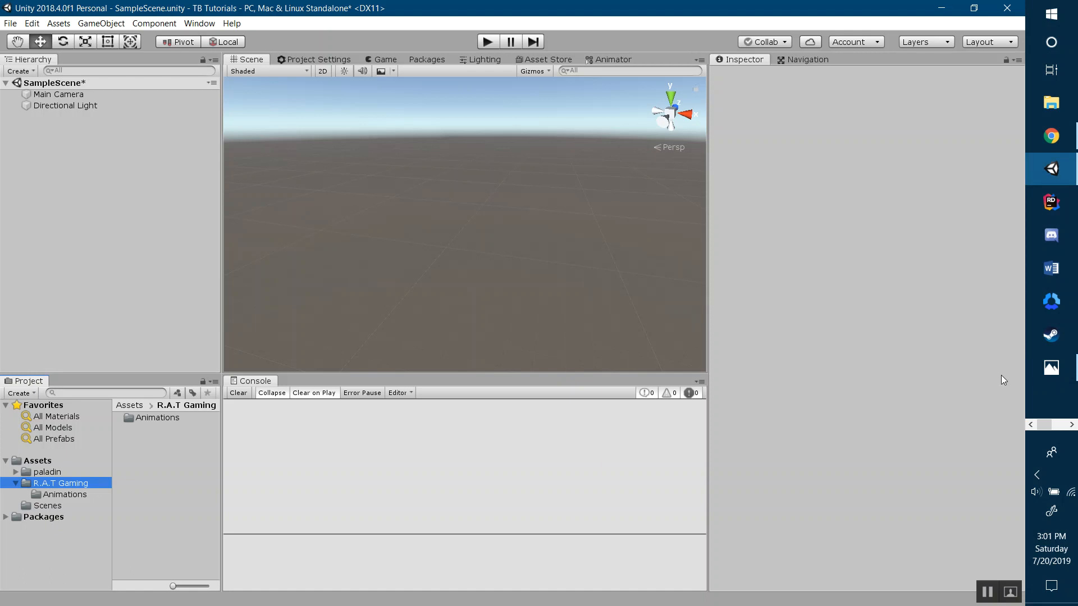
{"action": "mouse_move", "coordinate": [1036, 376]}
{"action": "left_click", "coordinate": [1012, 324]}
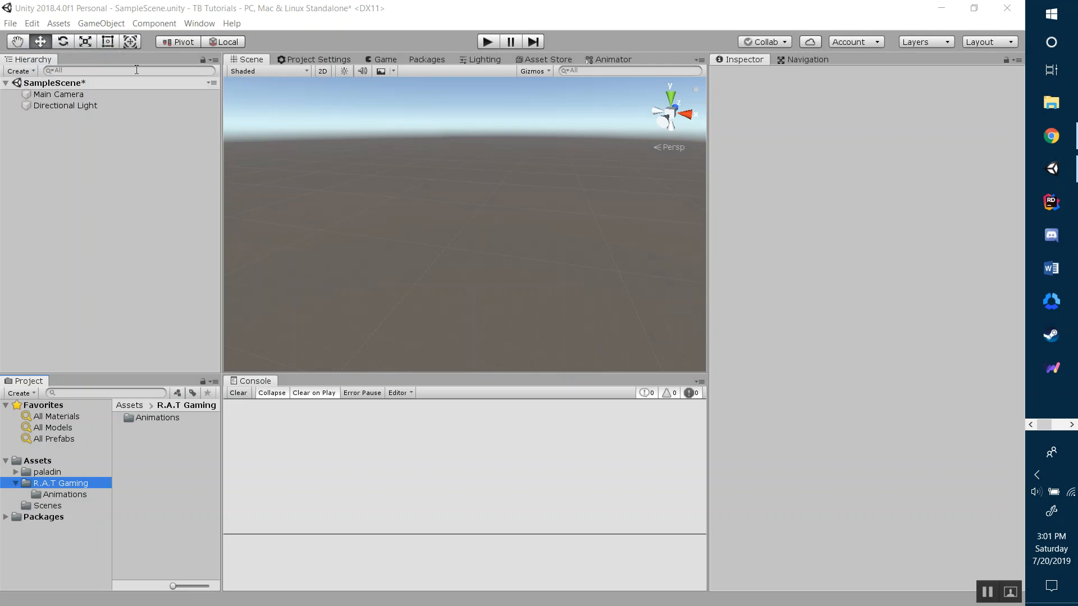
- Open the Animations folder inside R.A.T Gaming in the project assets
{"action": "left_click", "coordinate": [16, 484]}
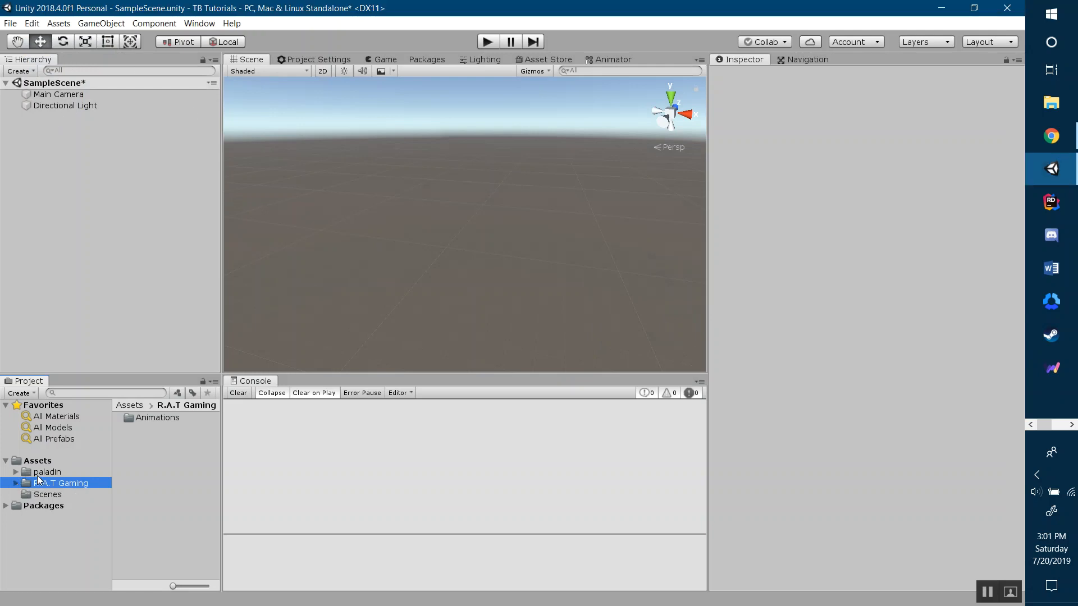
{"action": "left_click", "coordinate": [56, 472]}
{"action": "left_click", "coordinate": [31, 483]}
{"action": "left_click", "coordinate": [16, 484]}
{"action": "left_click", "coordinate": [50, 493]}
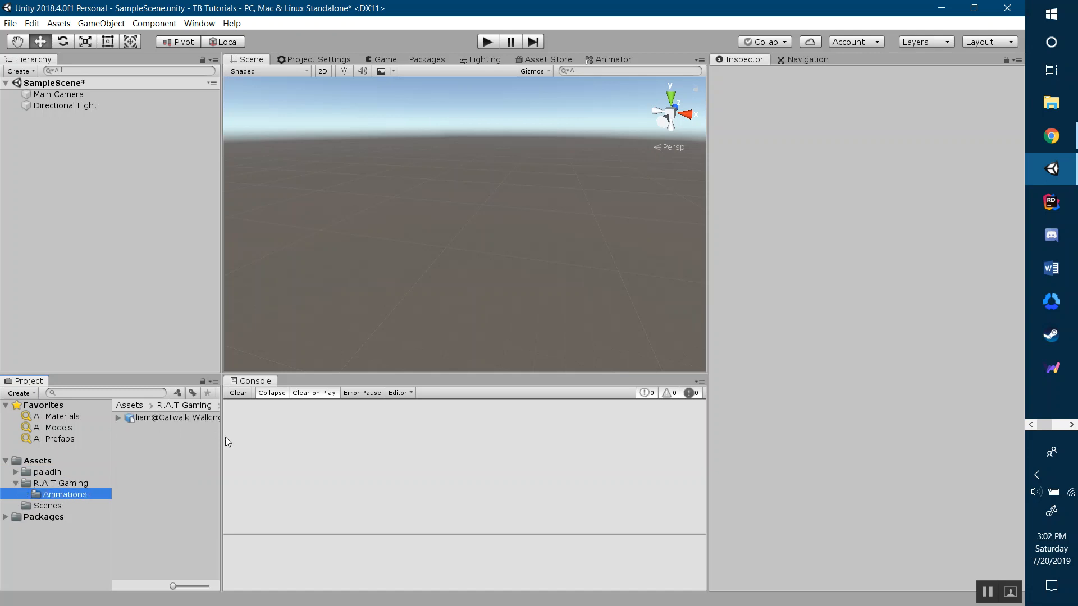
- Widen the project area enough to read the full asset name and select the liam@Catwalk Walking model
{"action": "left_click_drag", "start_coordinate": [222, 444], "coordinate": [246, 443]}
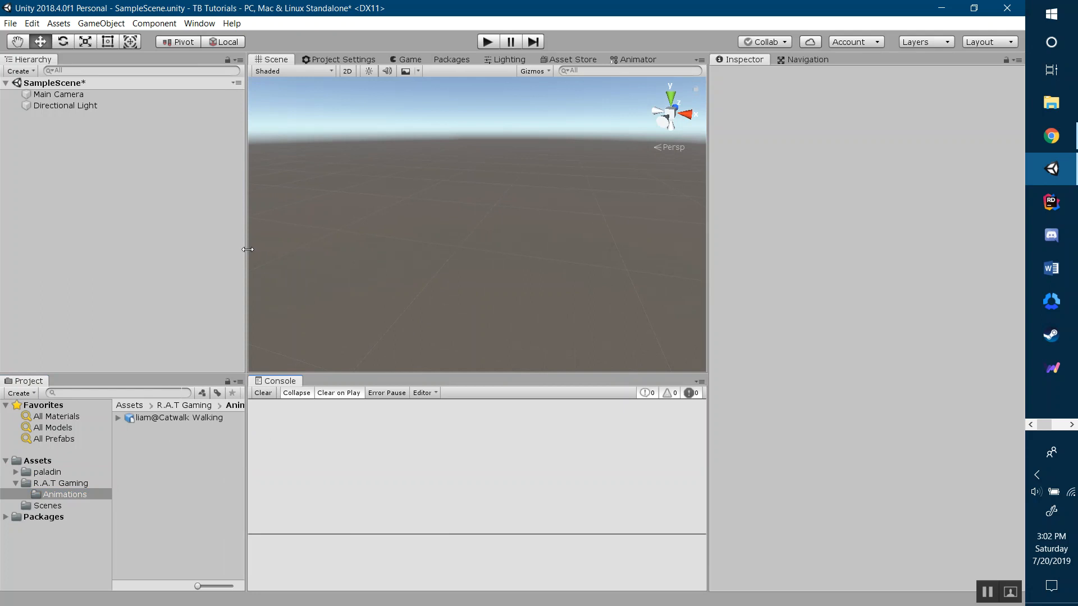
{"action": "left_click_drag", "start_coordinate": [247, 251], "coordinate": [230, 252]}
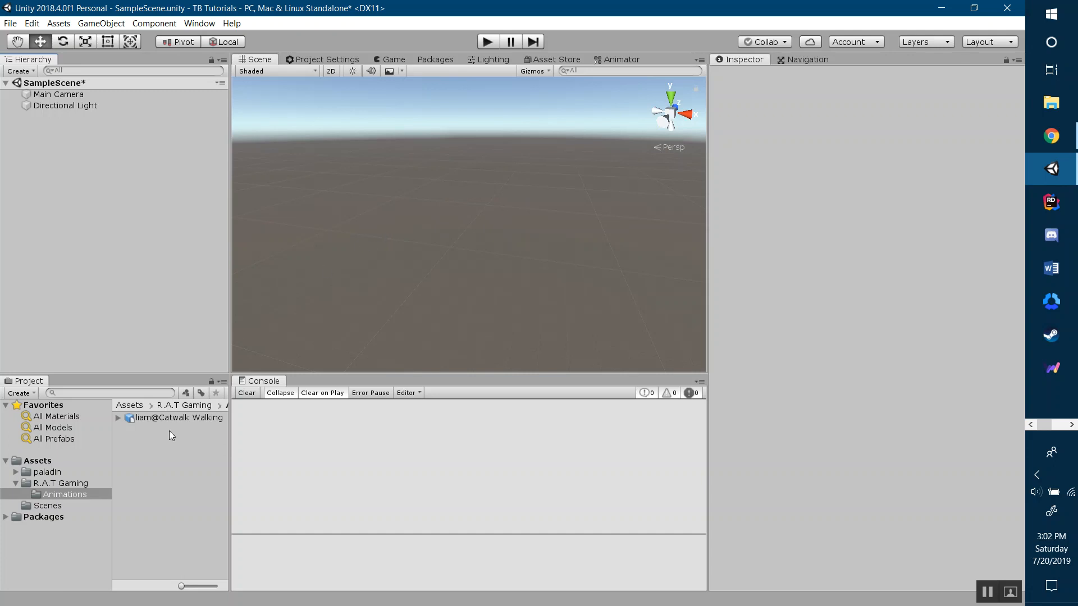
{"action": "left_click", "coordinate": [123, 417]}
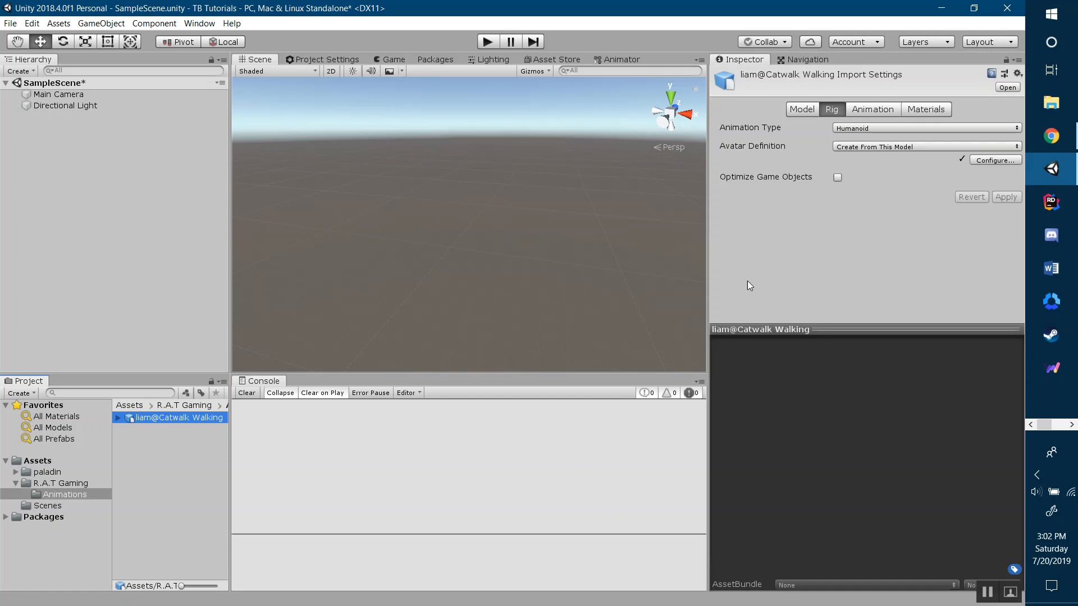
- Switch to the Mixamo page in Chrome and look through the first page of available animations
{"action": "left_click", "coordinate": [1053, 140]}
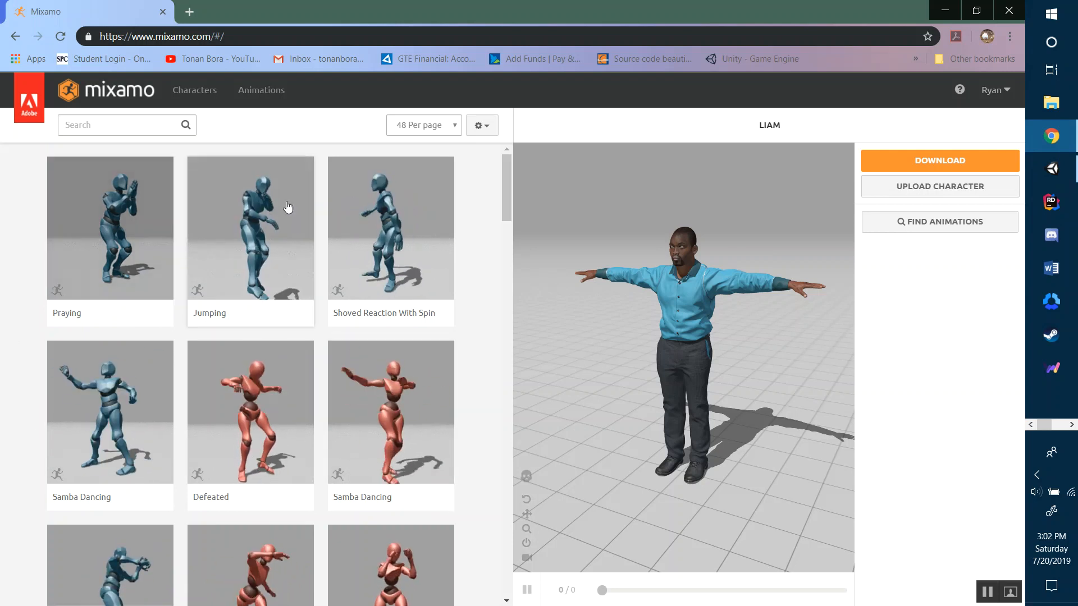
{"action": "scroll", "coordinate": [289, 209], "scroll_direction": "down", "scroll_amount": 15}
{"action": "scroll", "coordinate": [305, 300], "scroll_direction": "down", "scroll_amount": 20}
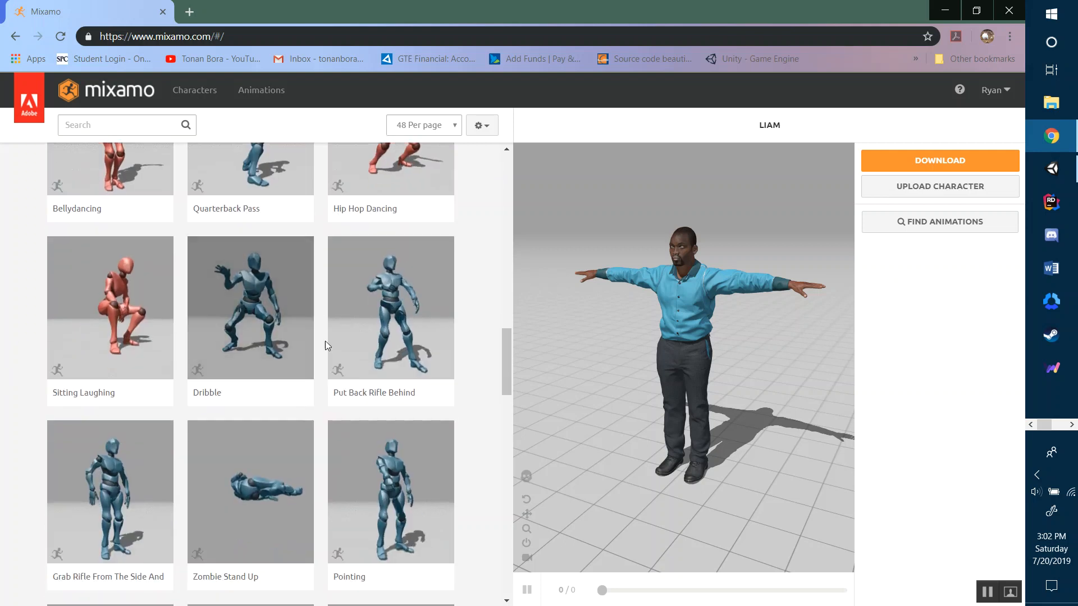
{"action": "scroll", "coordinate": [353, 394], "scroll_direction": "down", "scroll_amount": 4}
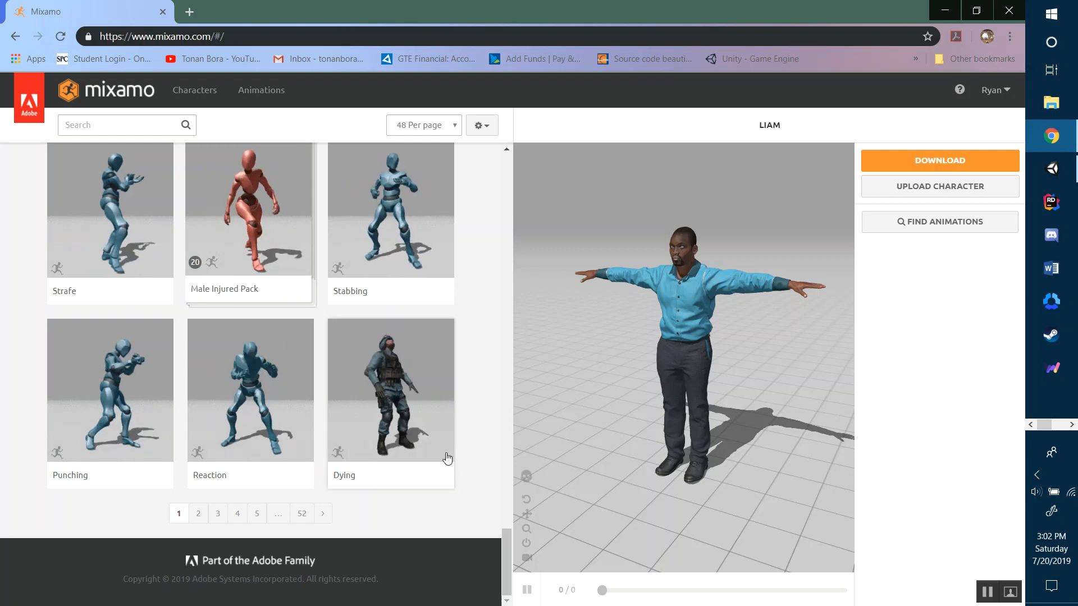
{"action": "scroll", "coordinate": [336, 443], "scroll_direction": "up", "scroll_amount": 15}
{"action": "scroll", "coordinate": [258, 399], "scroll_direction": "up", "scroll_amount": 20}
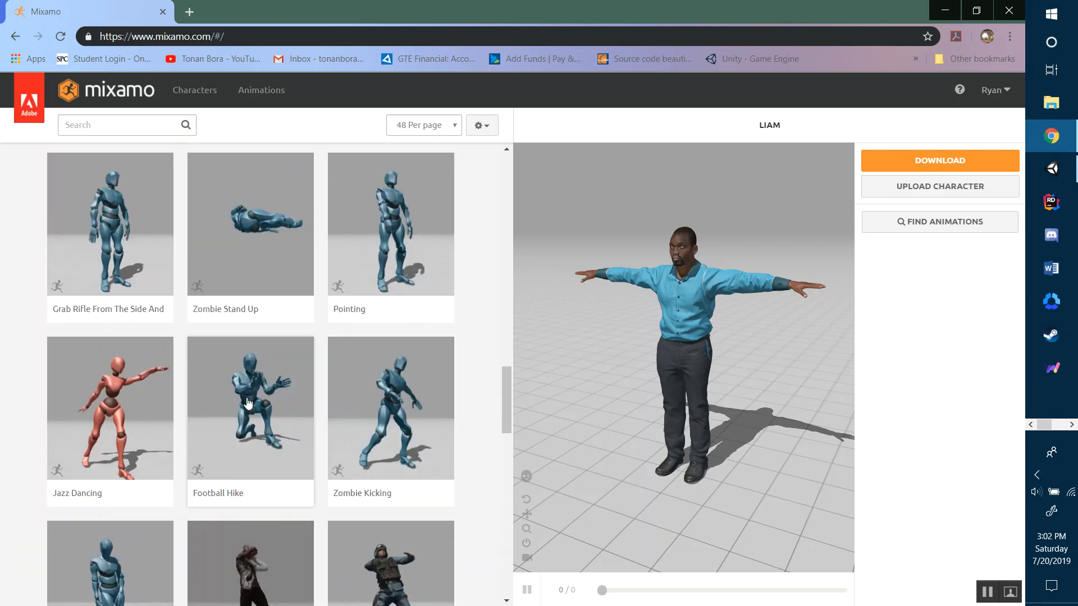
{"action": "scroll", "coordinate": [270, 394], "scroll_direction": "up", "scroll_amount": 6}
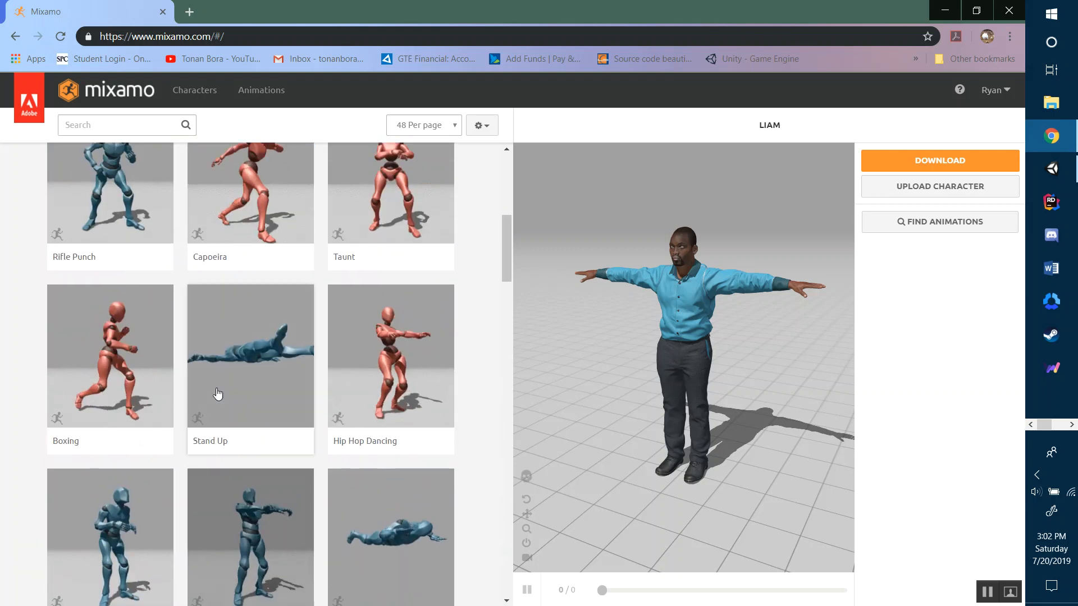
{"action": "scroll", "coordinate": [268, 369], "scroll_direction": "up", "scroll_amount": 6}
{"action": "scroll", "coordinate": [267, 369], "scroll_direction": "up", "scroll_amount": 2}
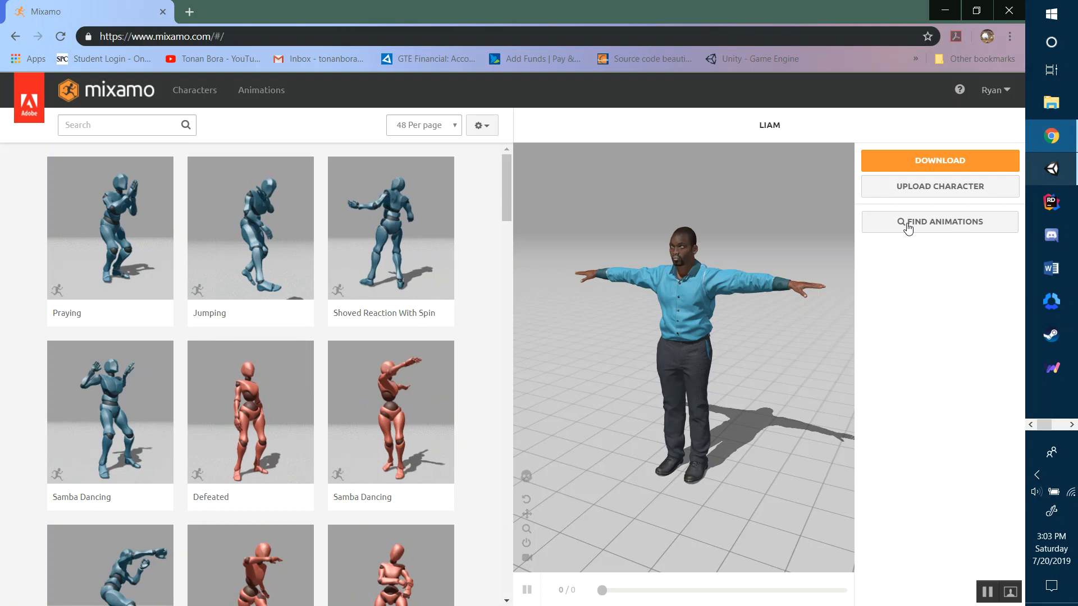
- Switch back to Unity, expand liam@Catwalk Walking, and compare its Catwalk Walking clip with the model's import settings
{"action": "mouse_move", "coordinate": [1060, 176]}
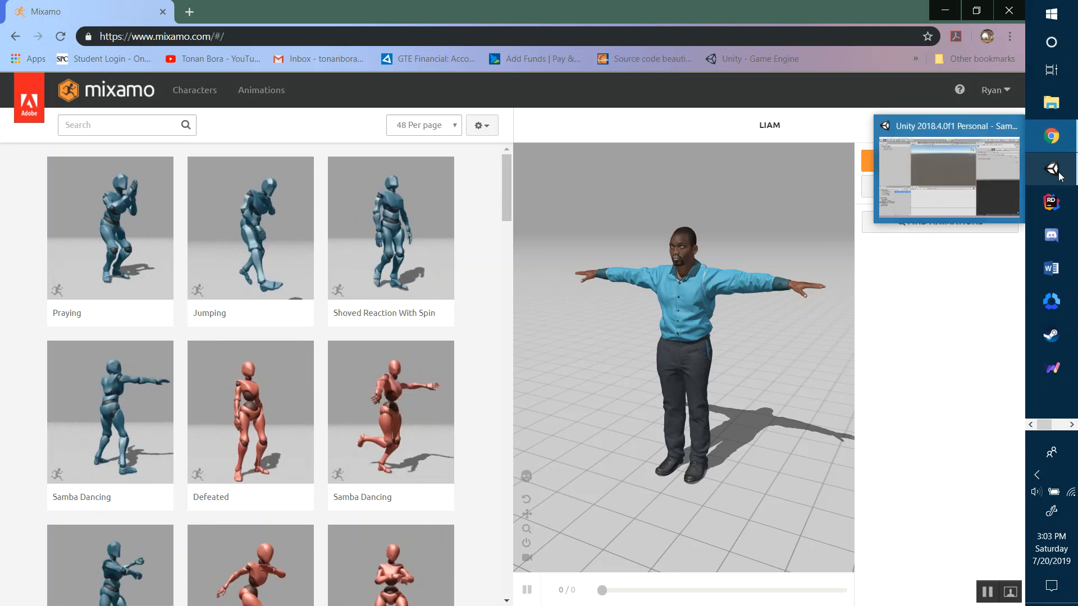
{"action": "left_click", "coordinate": [1060, 177]}
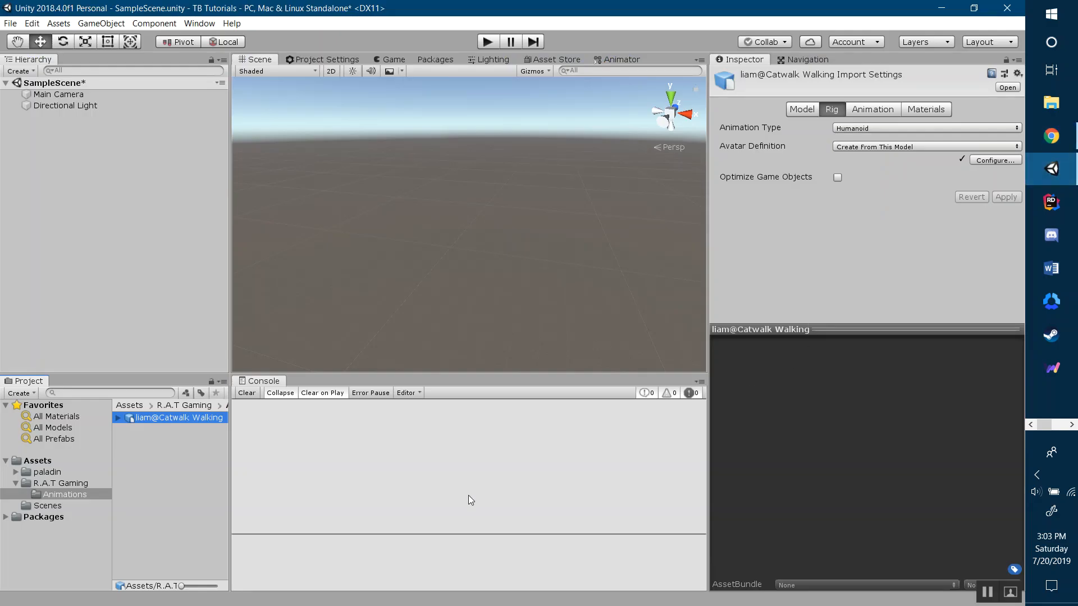
{"action": "left_click", "coordinate": [118, 418]}
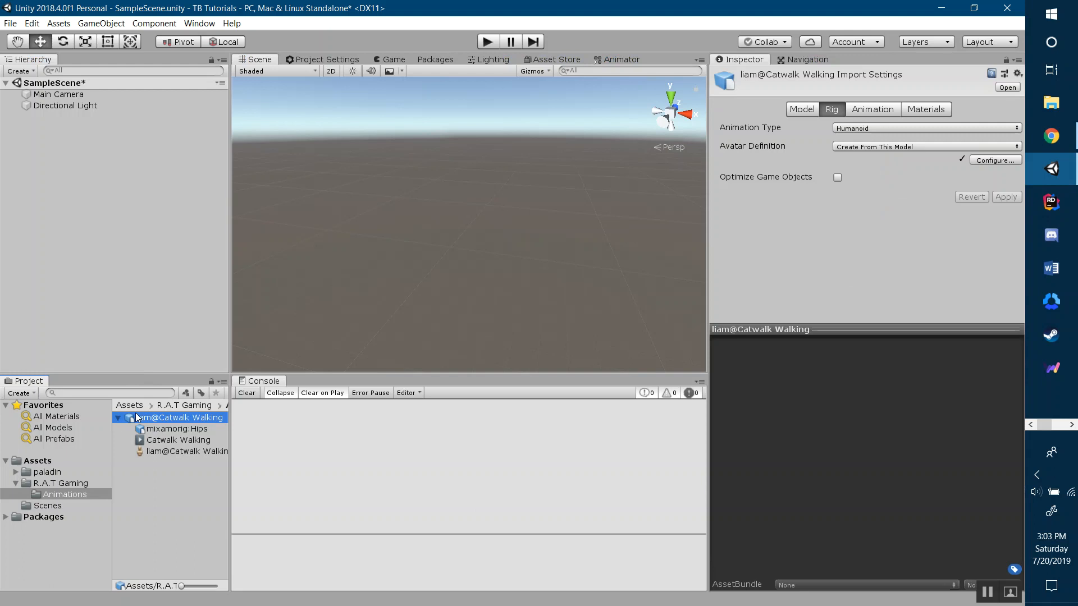
{"action": "left_click", "coordinate": [151, 440]}
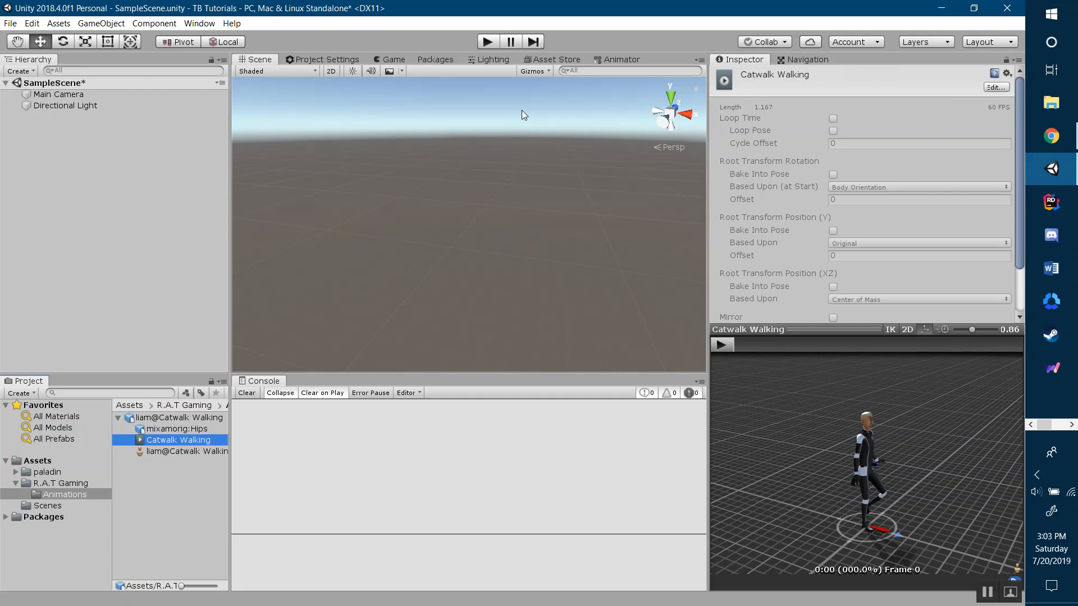
{"action": "left_click", "coordinate": [155, 418]}
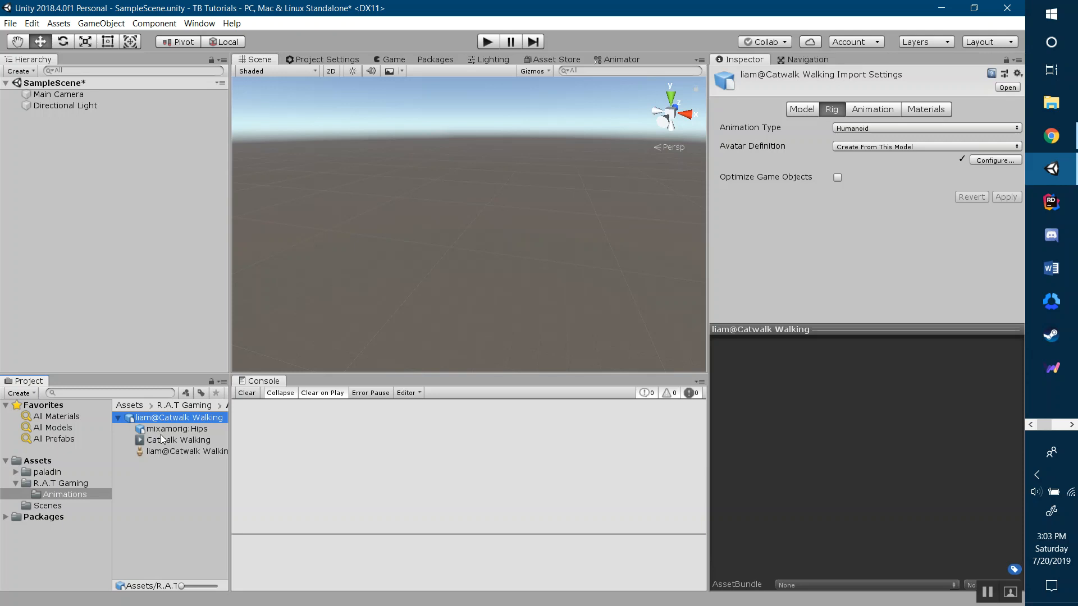
{"action": "left_click", "coordinate": [161, 438]}
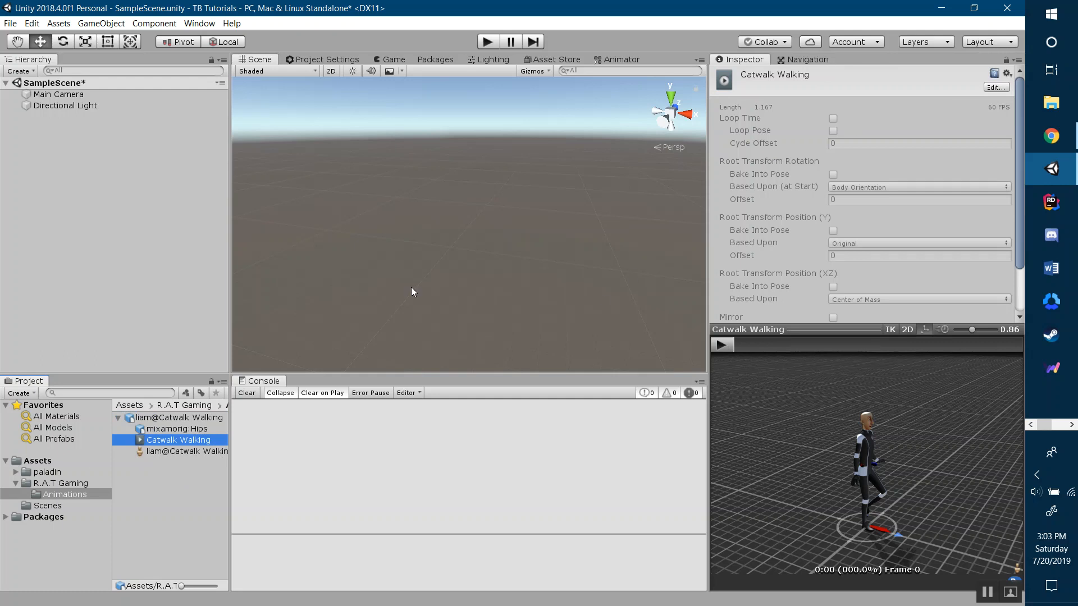
{"action": "left_click", "coordinate": [154, 419]}
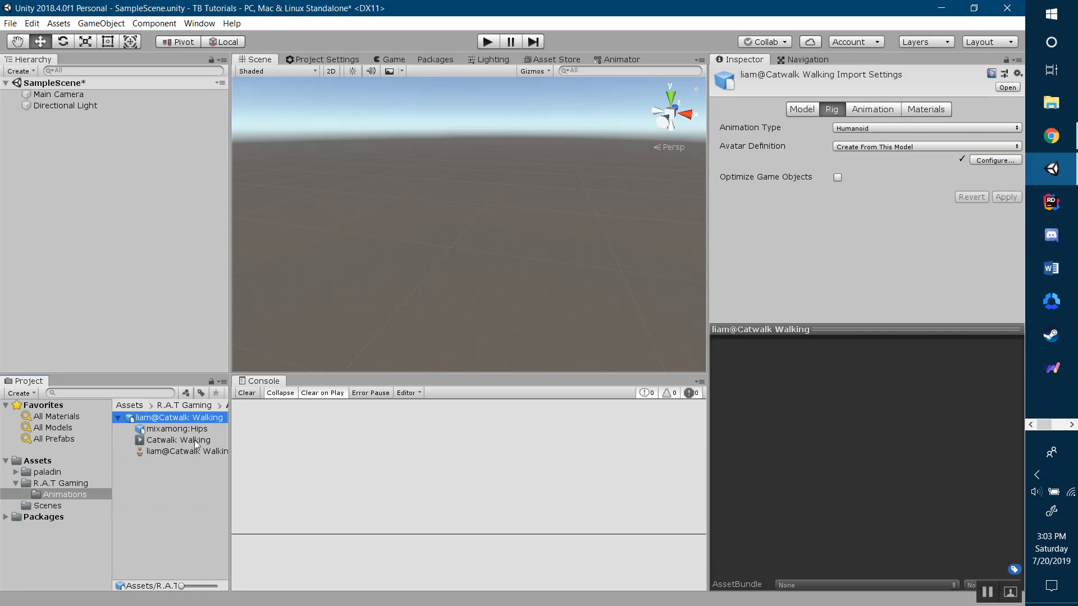
- Set the rig's Animation Type of liam@Catwalk Walking to Generic and apply the import settings
{"action": "left_click", "coordinate": [838, 129]}
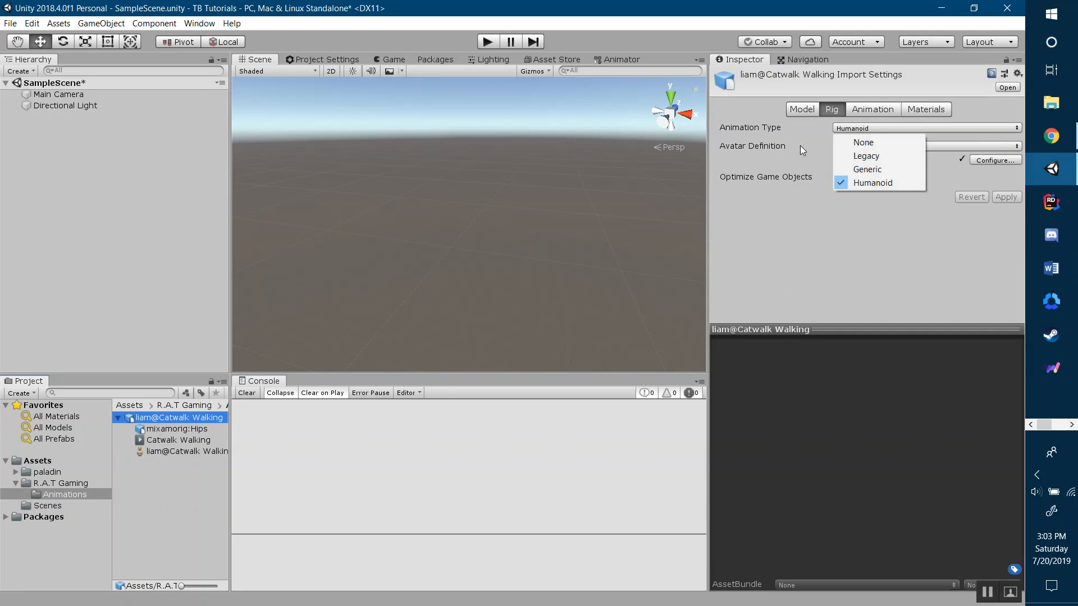
{"action": "left_click", "coordinate": [789, 230]}
{"action": "left_click", "coordinate": [869, 131]}
{"action": "left_click", "coordinate": [870, 170]}
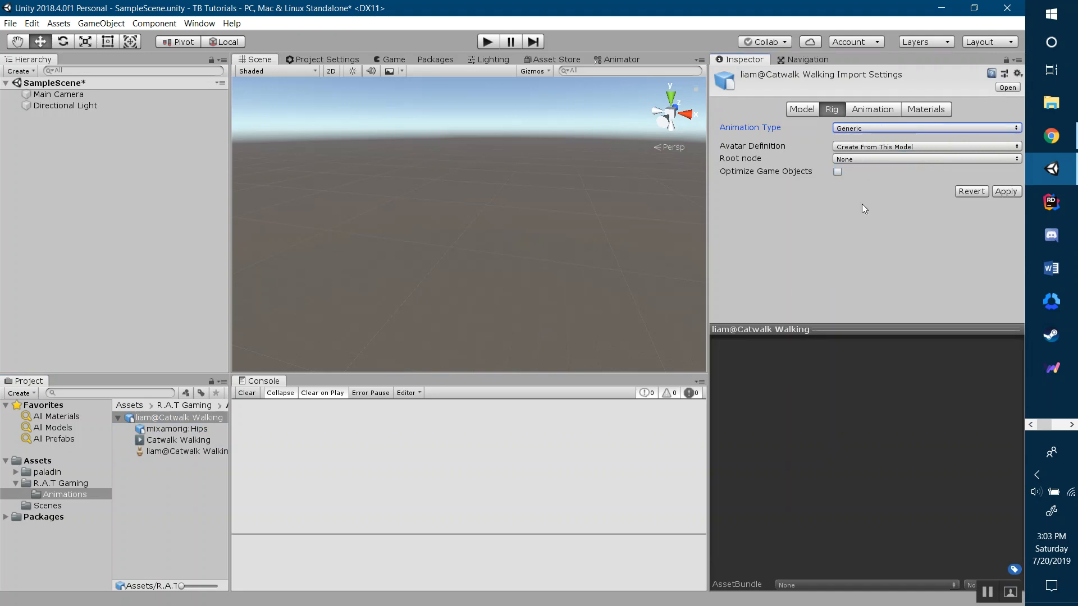
{"action": "left_click", "coordinate": [1003, 193]}
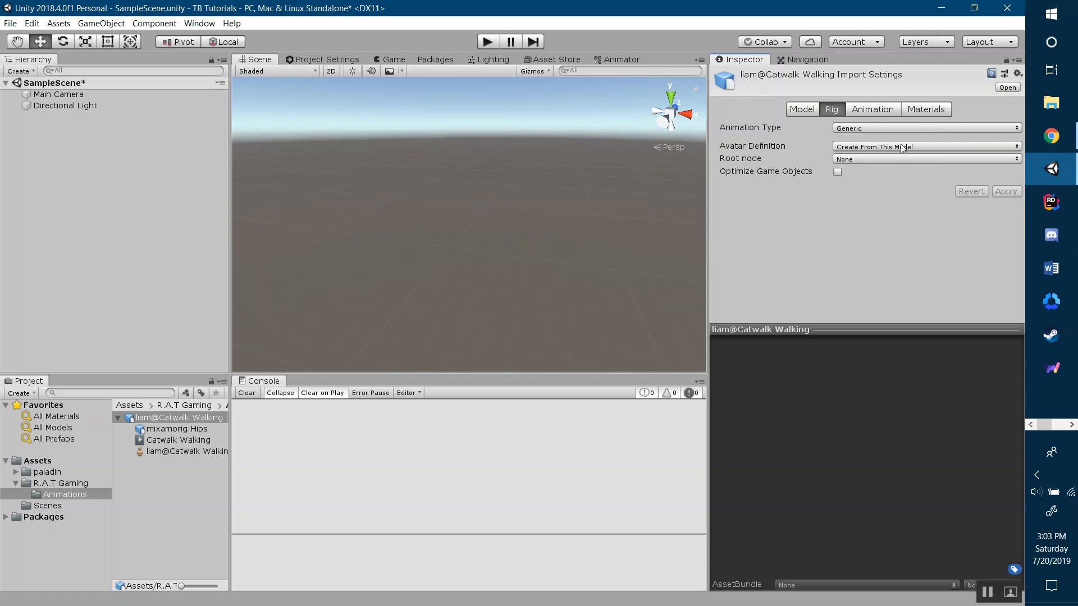
{"action": "left_click", "coordinate": [860, 127]}
{"action": "left_click", "coordinate": [873, 170]}
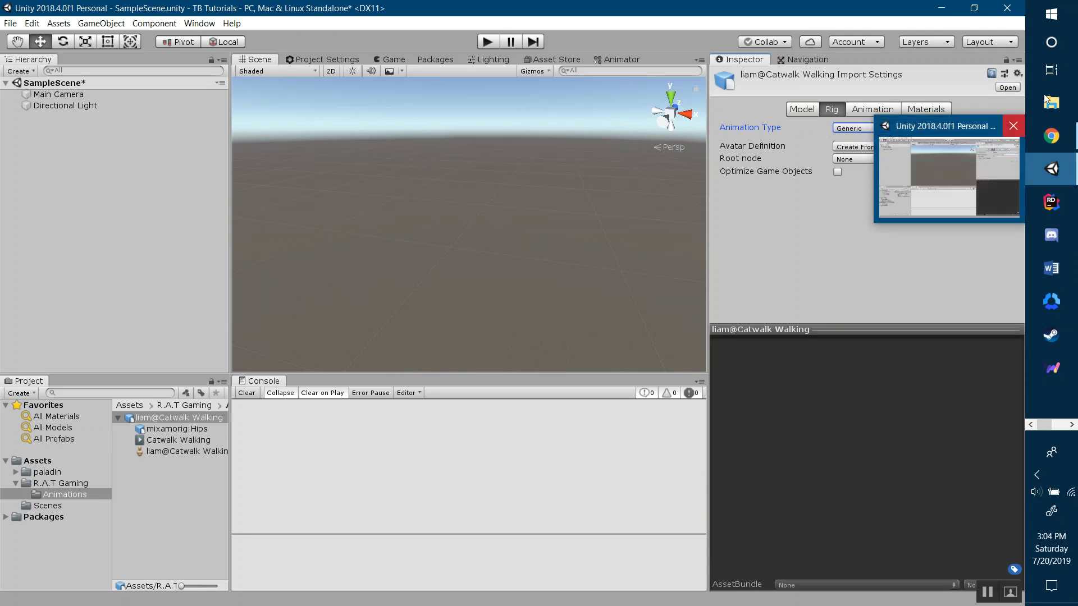
- Return to Mixamo in Chrome and browse the animation thumbnails
{"action": "left_click", "coordinate": [1048, 129]}
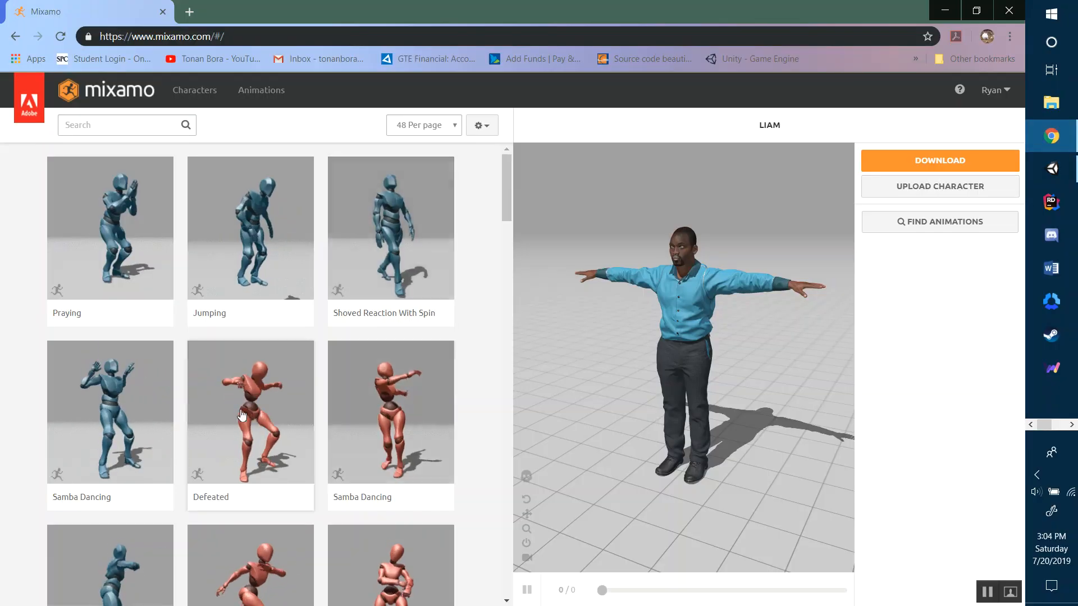
{"action": "scroll", "coordinate": [308, 374], "scroll_direction": "down", "scroll_amount": 10}
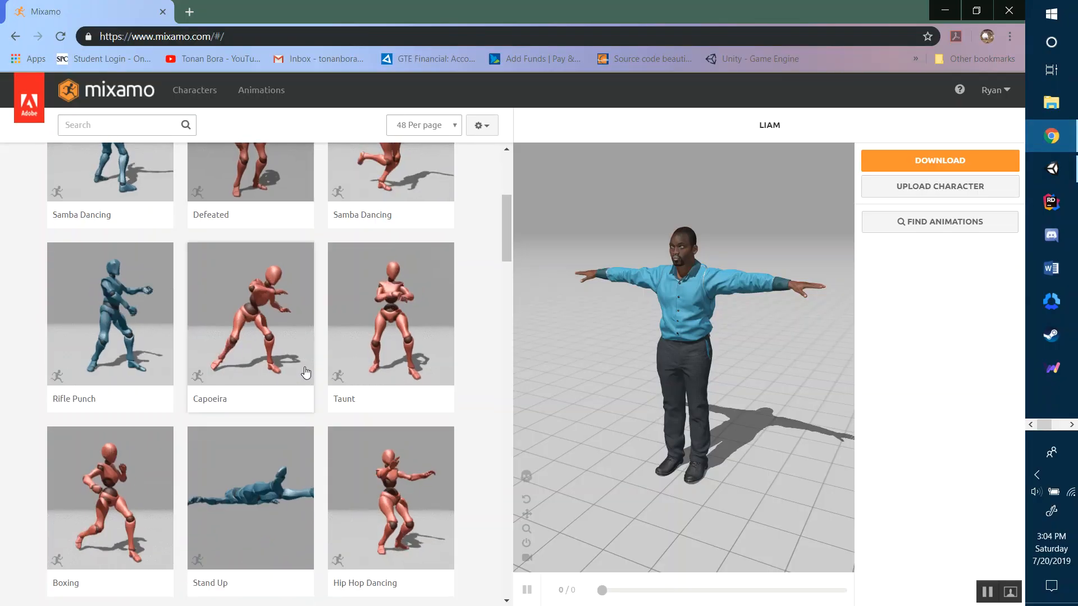
{"action": "scroll", "coordinate": [306, 373], "scroll_direction": "up", "scroll_amount": 5}
{"action": "scroll", "coordinate": [306, 373], "scroll_direction": "up", "scroll_amount": 5}
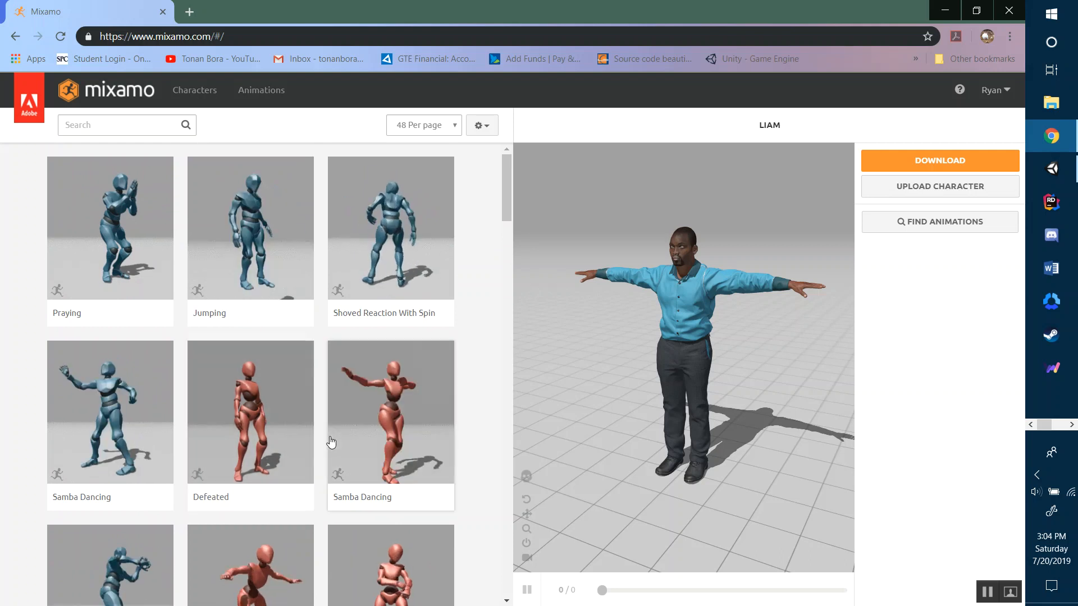
{"action": "scroll", "coordinate": [261, 393], "scroll_direction": "down", "scroll_amount": 15}
{"action": "scroll", "coordinate": [259, 400], "scroll_direction": "up", "scroll_amount": 15}
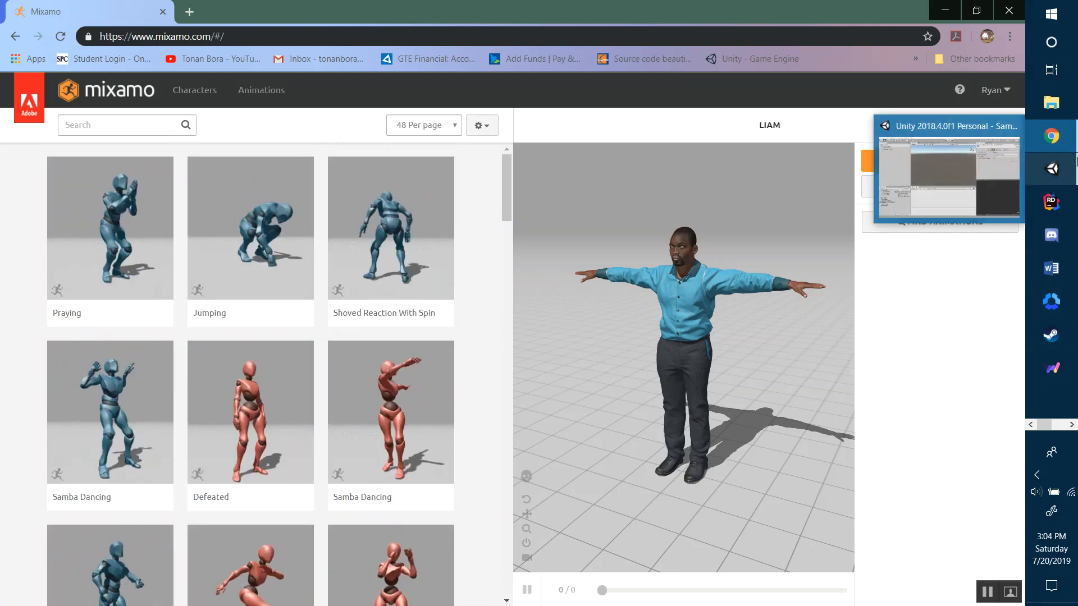
- Switch to Unity and review the available Animation Type options for the liam@Catwalk Walking rig
{"action": "left_click", "coordinate": [1063, 167]}
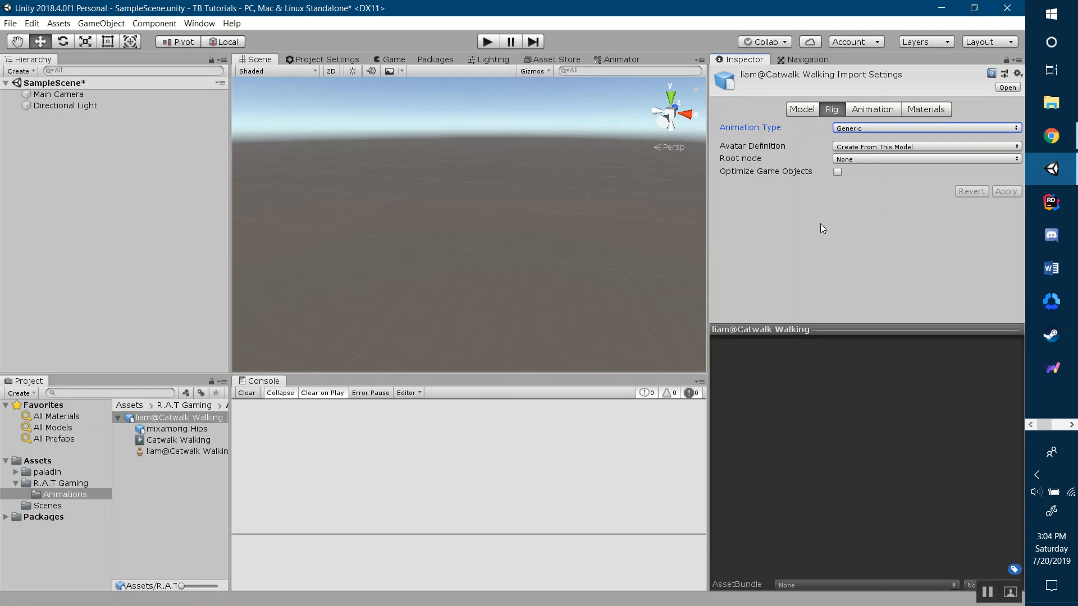
{"action": "left_click", "coordinate": [867, 132]}
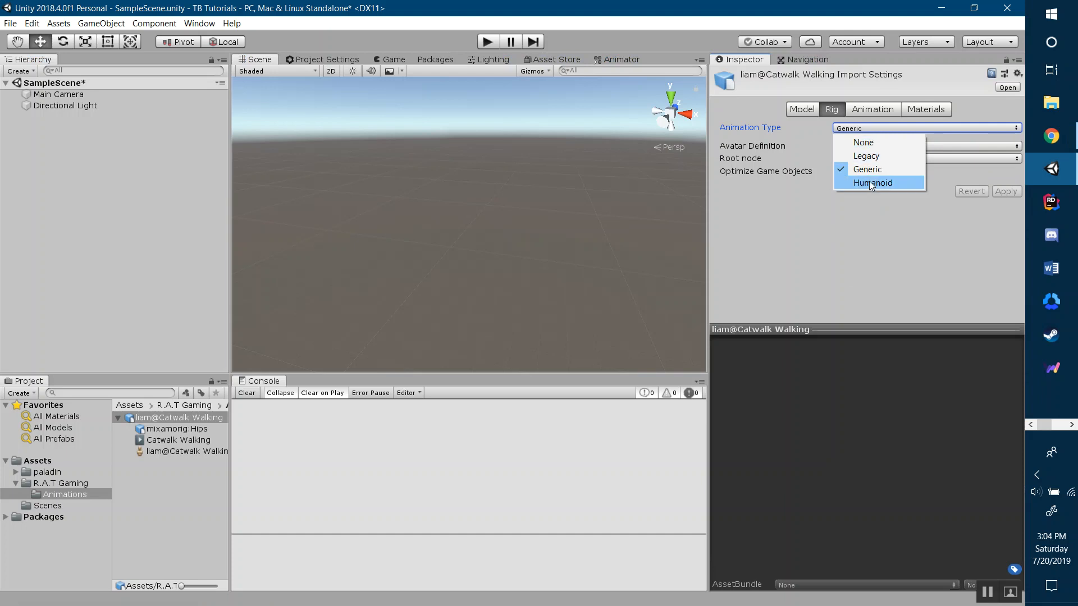
{"action": "left_click", "coordinate": [927, 268]}
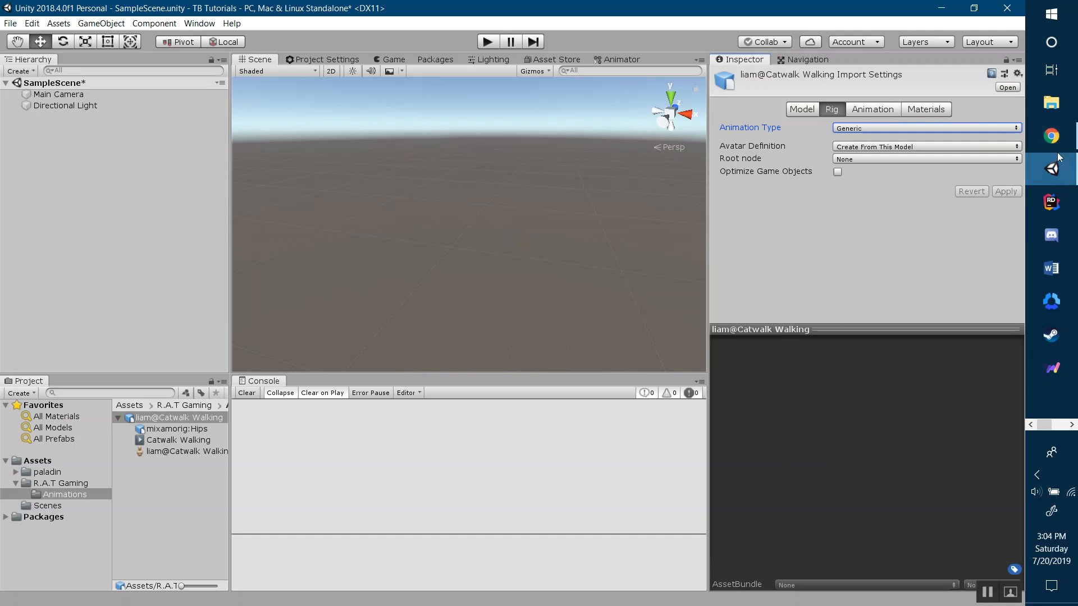
- Switch to Mixamo in Chrome, review the format and pose options, and download the Liam character as FBX(.fbx) in T-pose
{"action": "left_click", "coordinate": [1051, 136]}
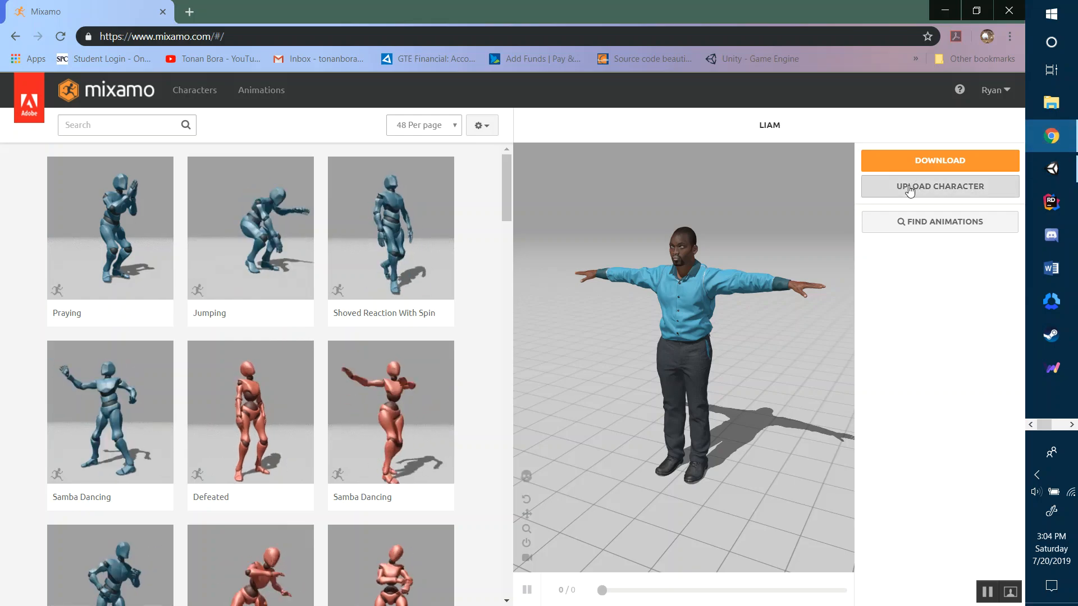
{"action": "left_click", "coordinate": [944, 164]}
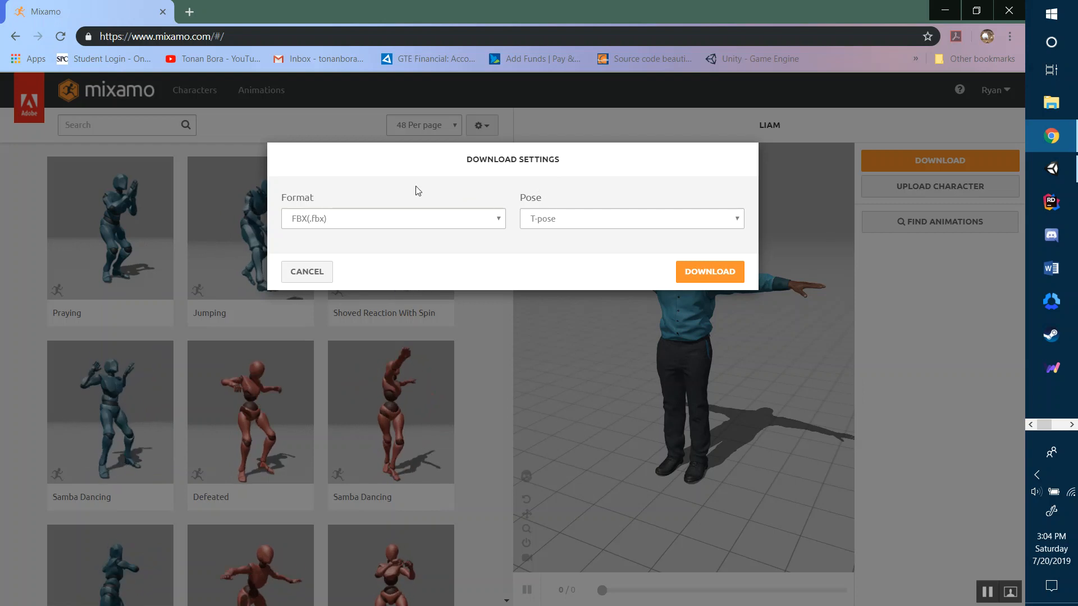
{"action": "left_click", "coordinate": [500, 221]}
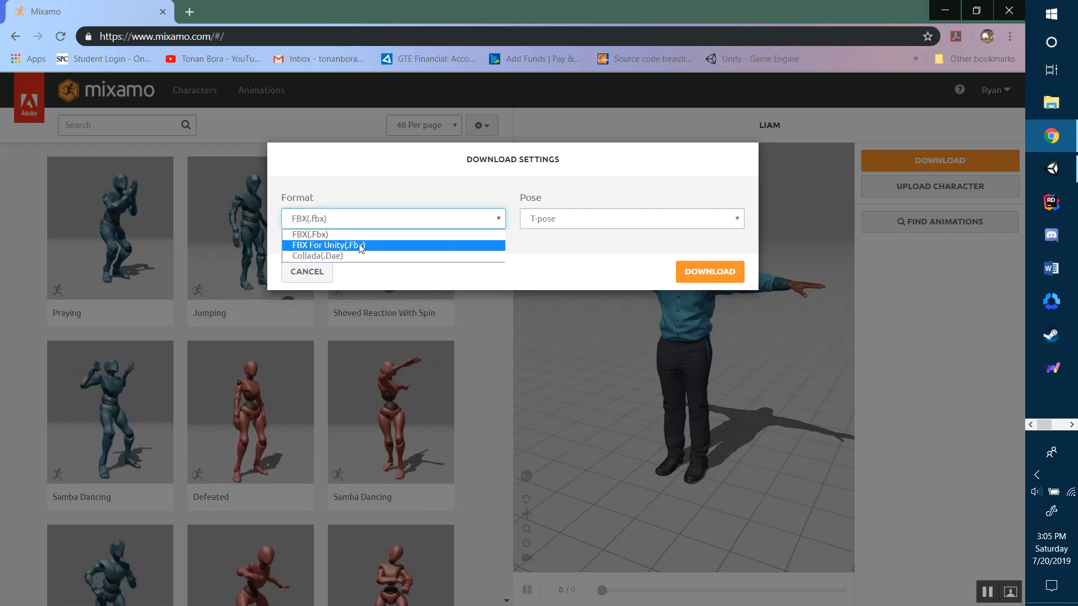
{"action": "left_click", "coordinate": [628, 250]}
{"action": "left_click", "coordinate": [736, 219]}
{"action": "left_click", "coordinate": [482, 252]}
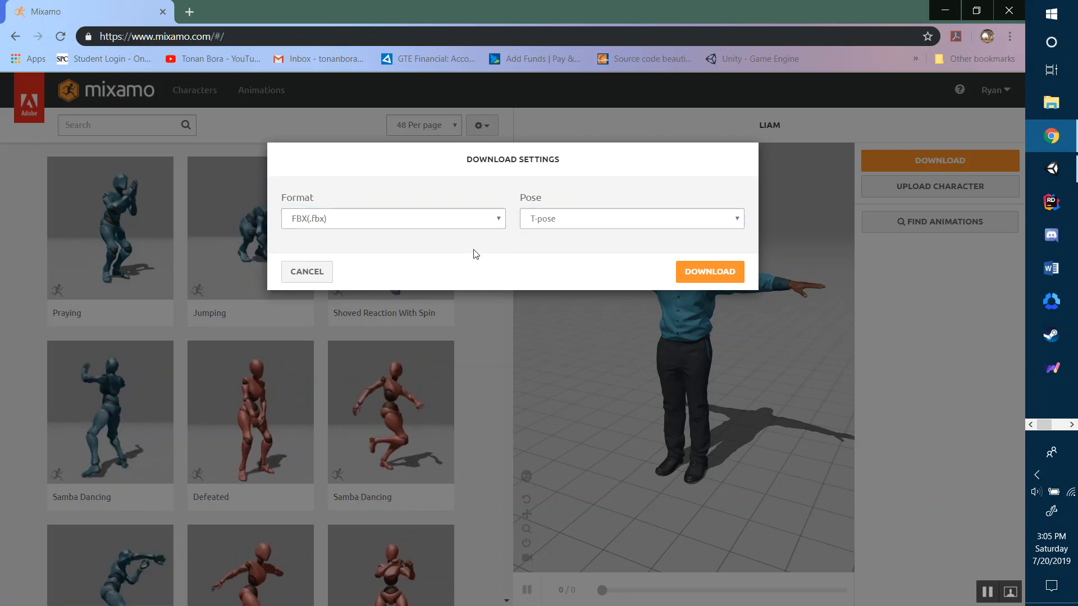
{"action": "left_click", "coordinate": [709, 273]}
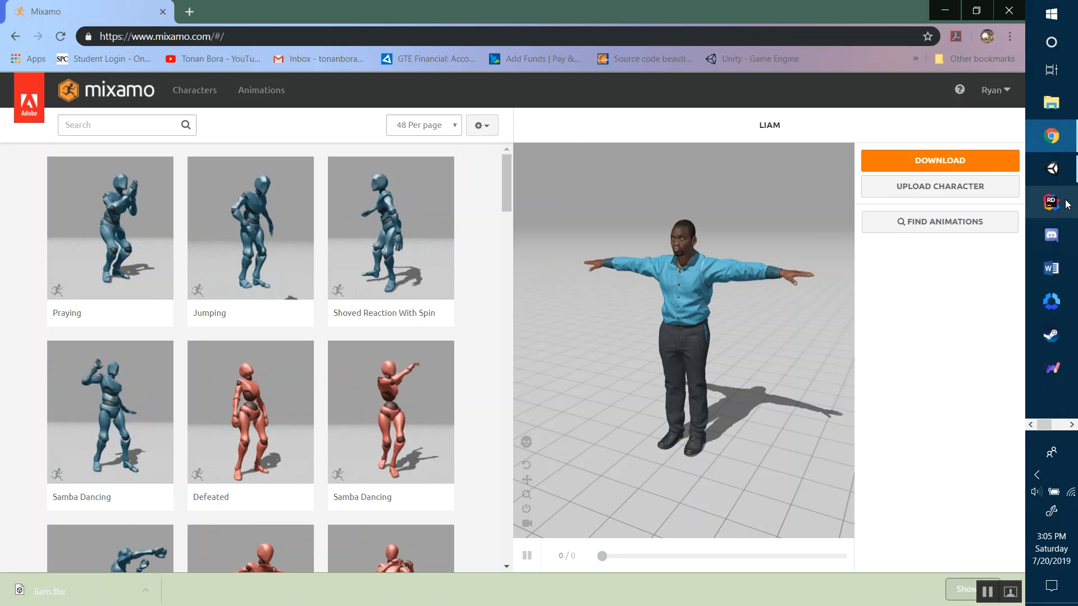
- Switch to Unity and review the Model and Rig import settings of liam@Catwalk Walking
{"action": "mouse_move", "coordinate": [1052, 169]}
{"action": "left_click", "coordinate": [956, 171]}
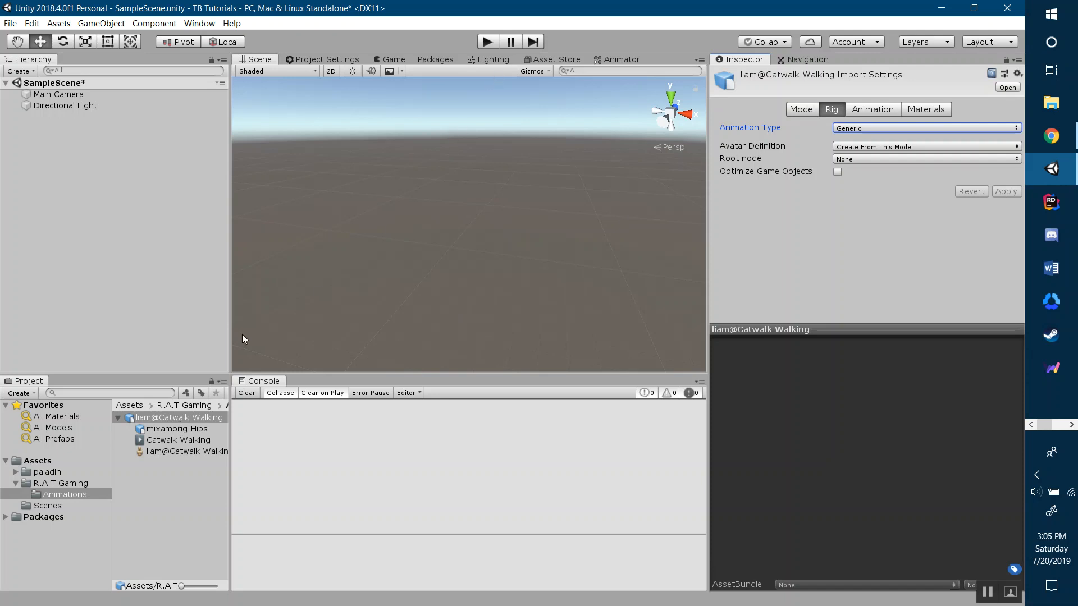
{"action": "left_click", "coordinate": [799, 111]}
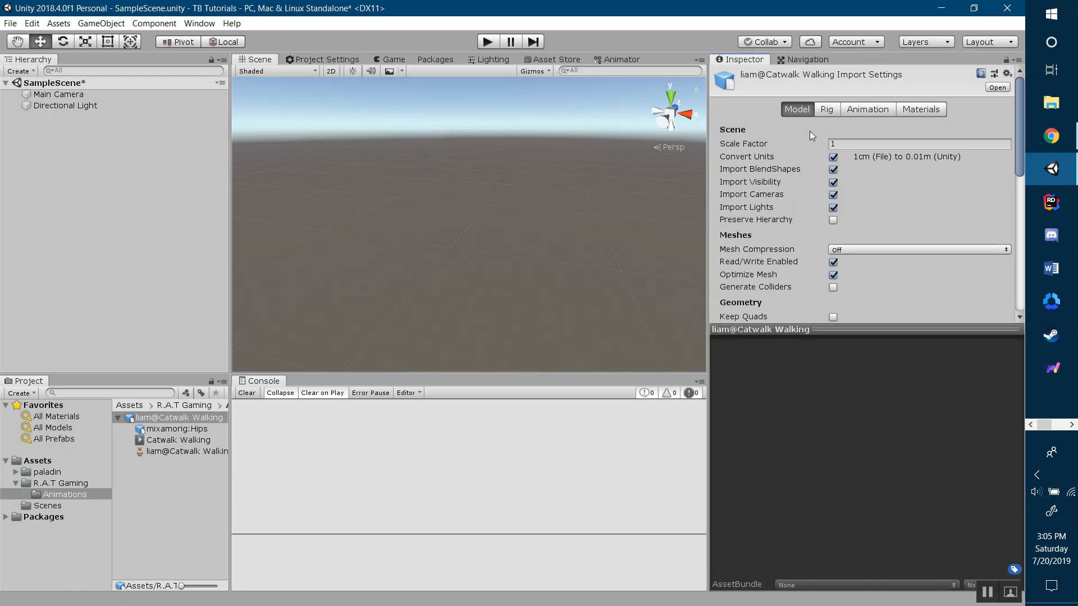
{"action": "scroll", "coordinate": [803, 251], "scroll_direction": "down", "scroll_amount": 10}
{"action": "scroll", "coordinate": [803, 251], "scroll_direction": "up", "scroll_amount": 10}
{"action": "left_click", "coordinate": [836, 110]}
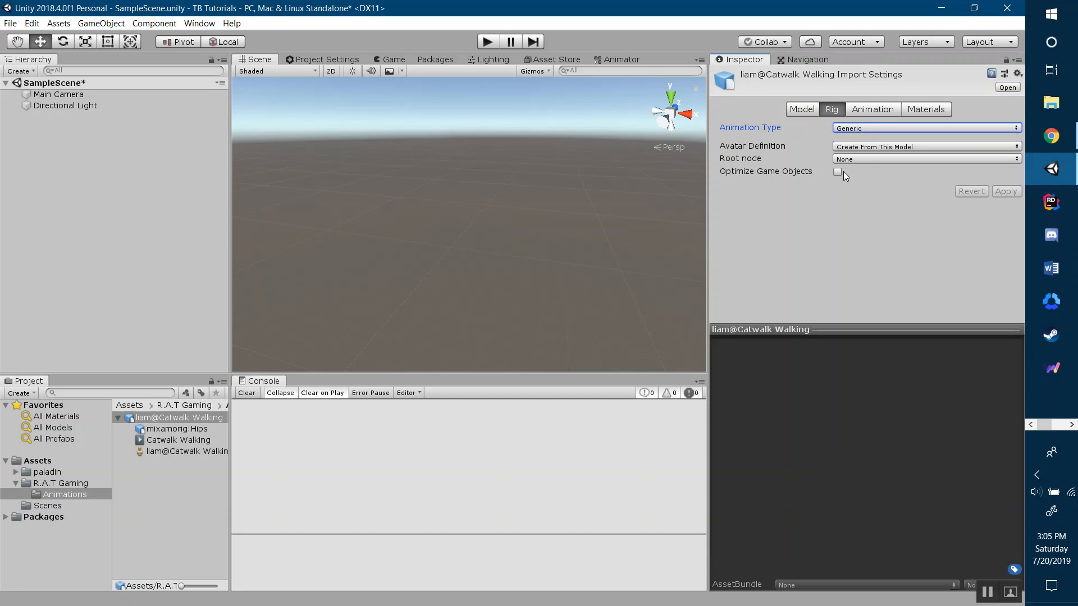
- Examine the Animation import settings of liam@Catwalk Walking, including the Catwalk Walking clip's timeline
{"action": "left_click", "coordinate": [869, 109]}
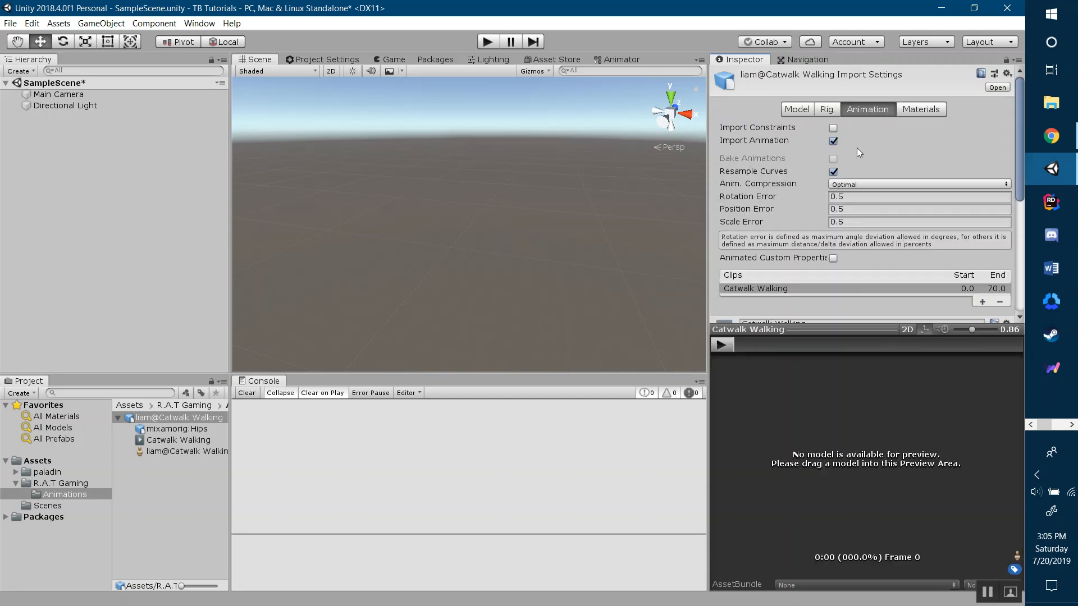
{"action": "scroll", "coordinate": [835, 205], "scroll_direction": "down", "scroll_amount": 3}
{"action": "scroll", "coordinate": [839, 137], "scroll_direction": "up", "scroll_amount": 3}
{"action": "scroll", "coordinate": [876, 151], "scroll_direction": "down", "scroll_amount": 3}
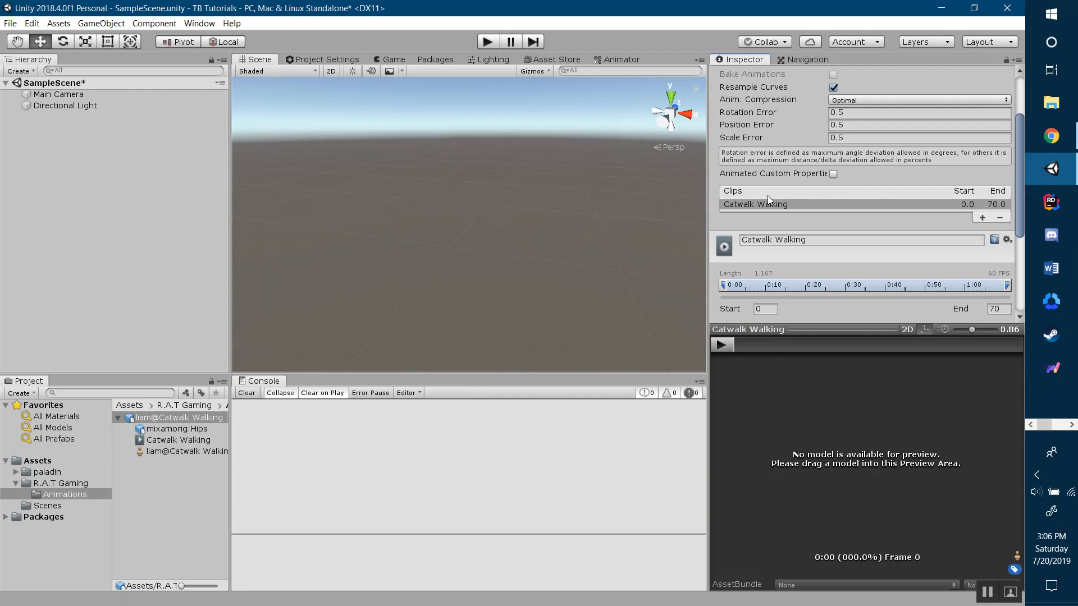
{"action": "scroll", "coordinate": [835, 207], "scroll_direction": "up", "scroll_amount": 3}
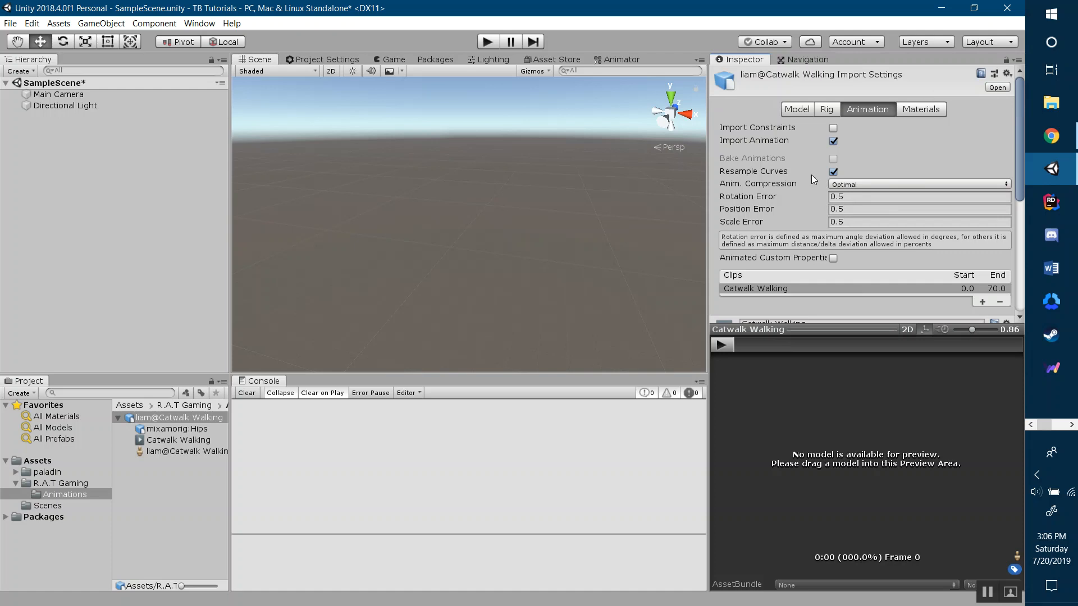
{"action": "scroll", "coordinate": [825, 213], "scroll_direction": "down", "scroll_amount": 3}
{"action": "scroll", "coordinate": [859, 197], "scroll_direction": "up", "scroll_amount": 3}
- Check the Materials and Rig import settings of liam@Catwalk Walking and return to its Animation settings
{"action": "left_click", "coordinate": [926, 109]}
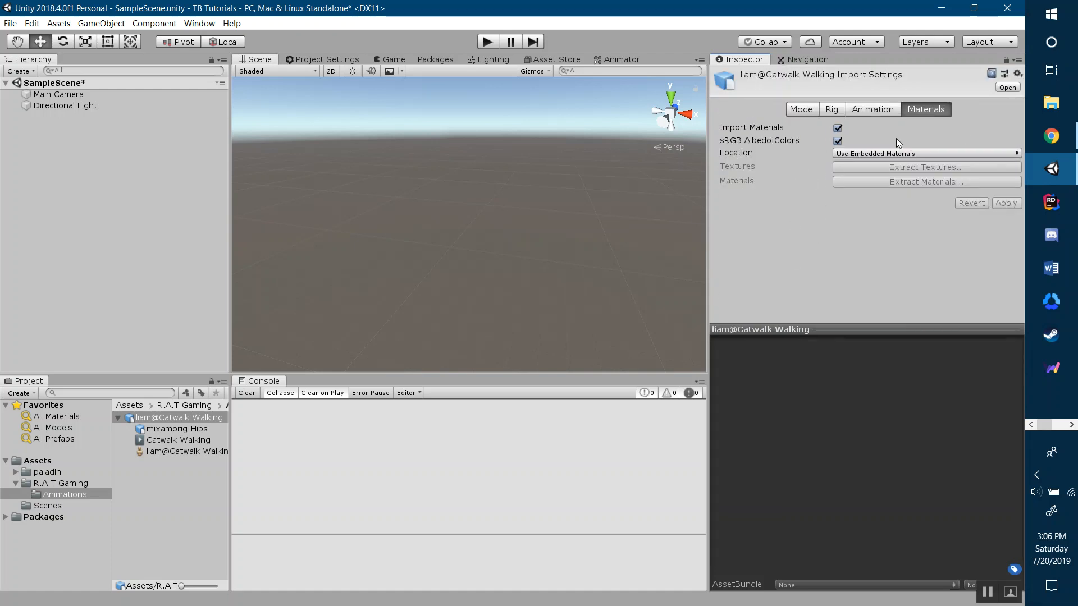
{"action": "left_click", "coordinate": [895, 109]}
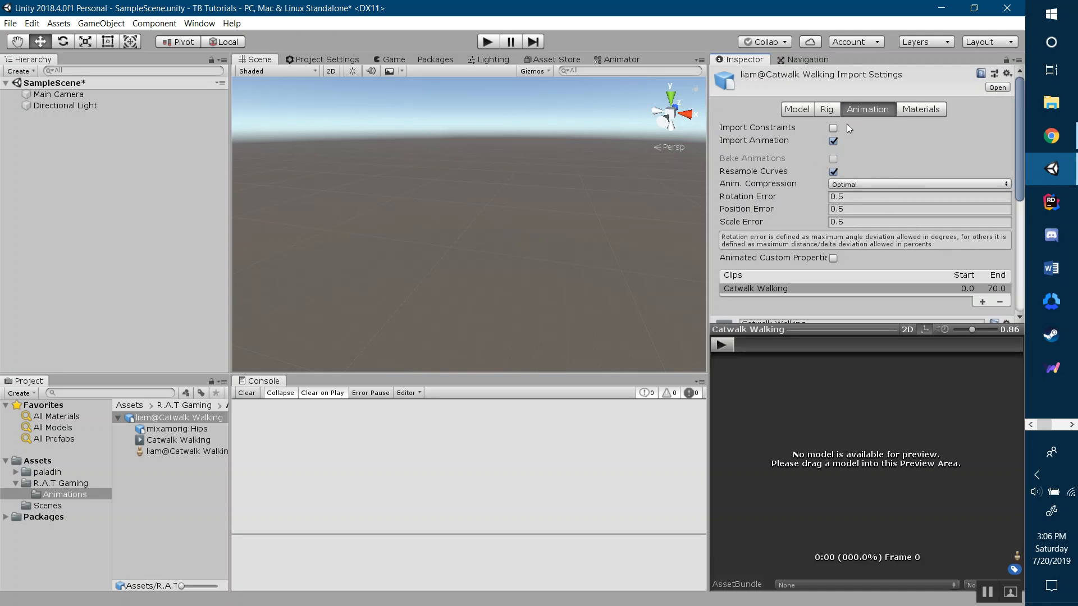
{"action": "left_click", "coordinate": [827, 110]}
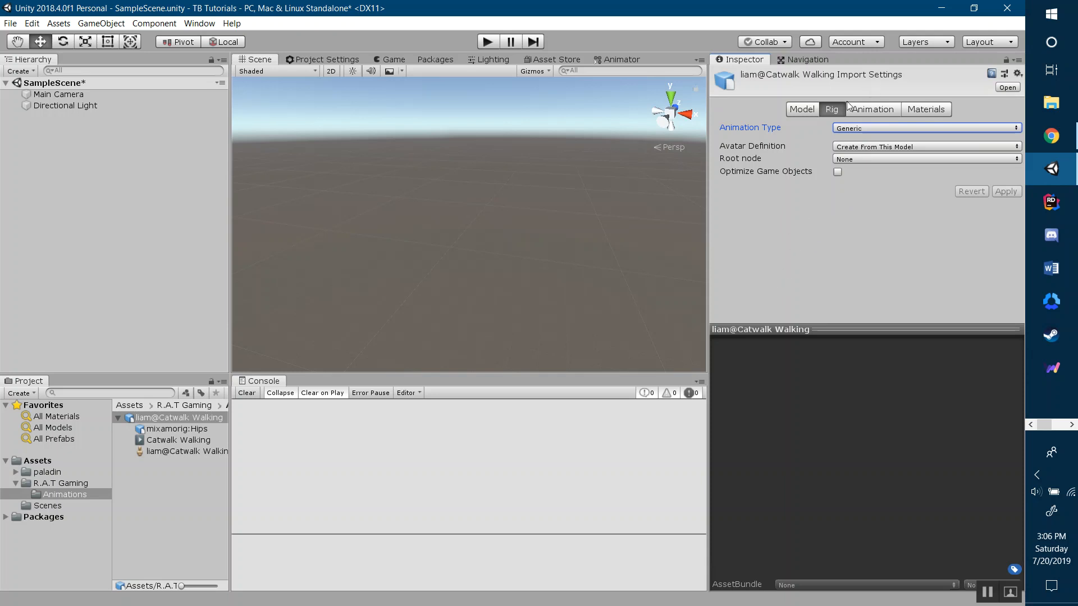
{"action": "left_click", "coordinate": [863, 113]}
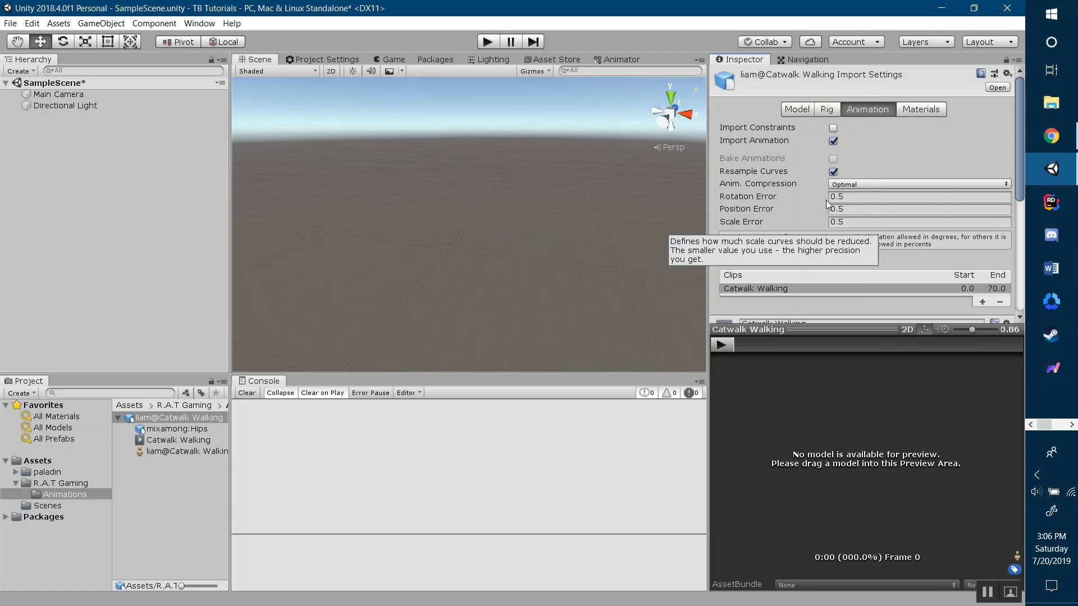
- Load the paladin asset from the paladin folder into the Catwalk Walking animation preview and view it from another angle
{"action": "left_click", "coordinate": [822, 331]}
{"action": "left_click", "coordinate": [827, 584]}
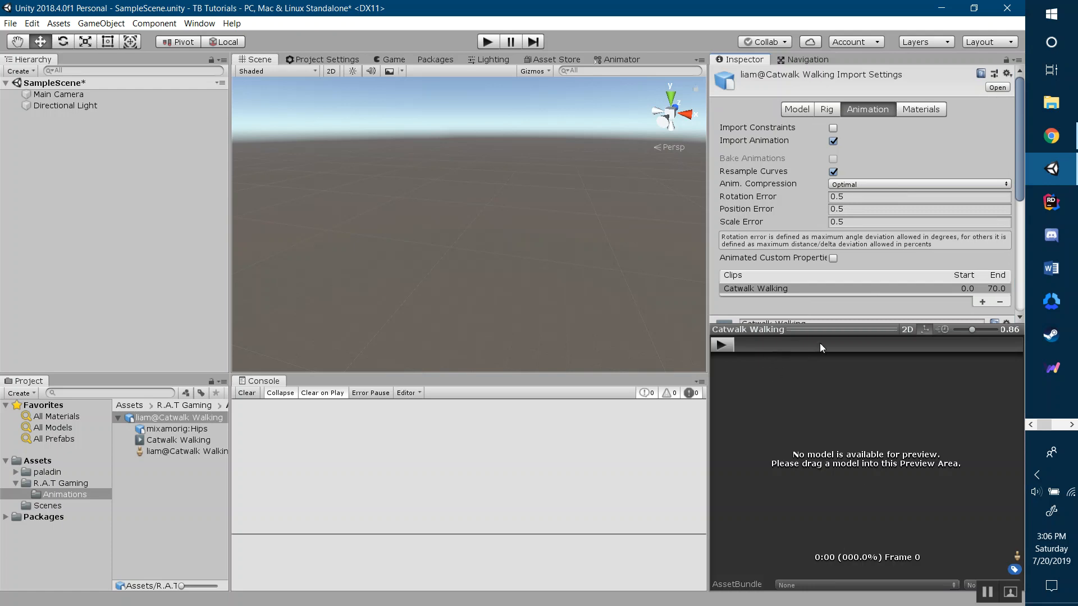
{"action": "left_click", "coordinate": [47, 473]}
{"action": "left_click_drag", "start_coordinate": [138, 457], "coordinate": [899, 462]}
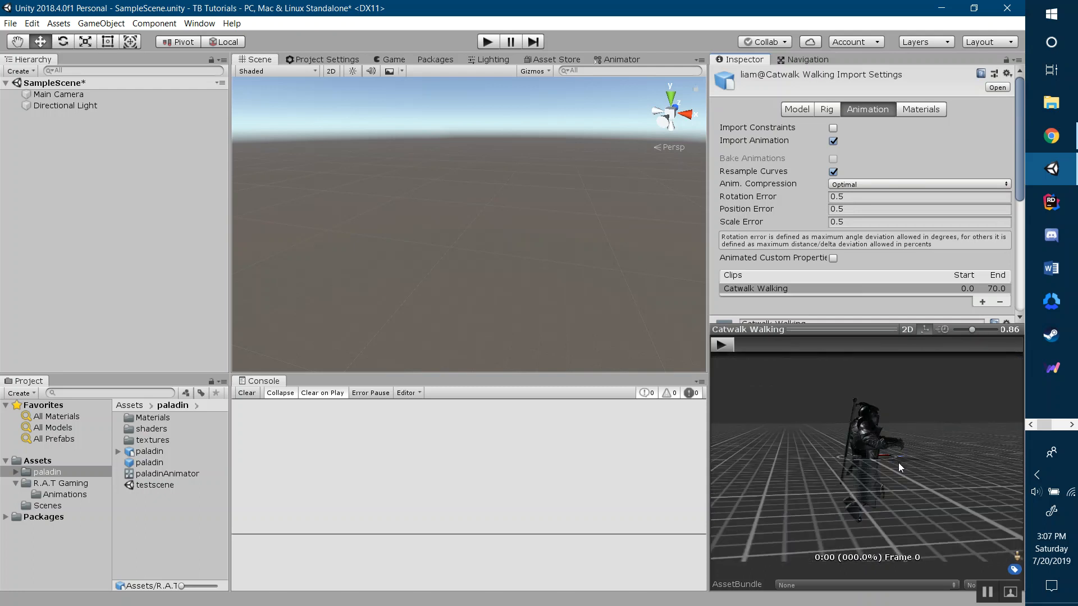
{"action": "left_click_drag", "start_coordinate": [924, 464], "coordinate": [872, 484]}
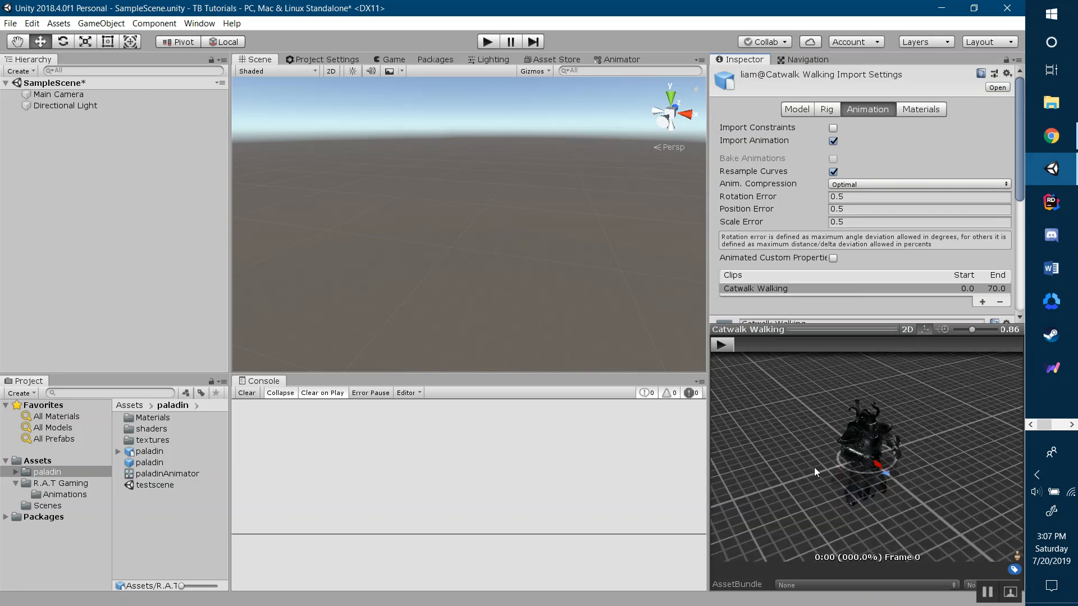
- Collapse the Catwalk Walking preview and compare the full Animation import settings with the Rig settings
{"action": "left_click", "coordinate": [803, 330]}
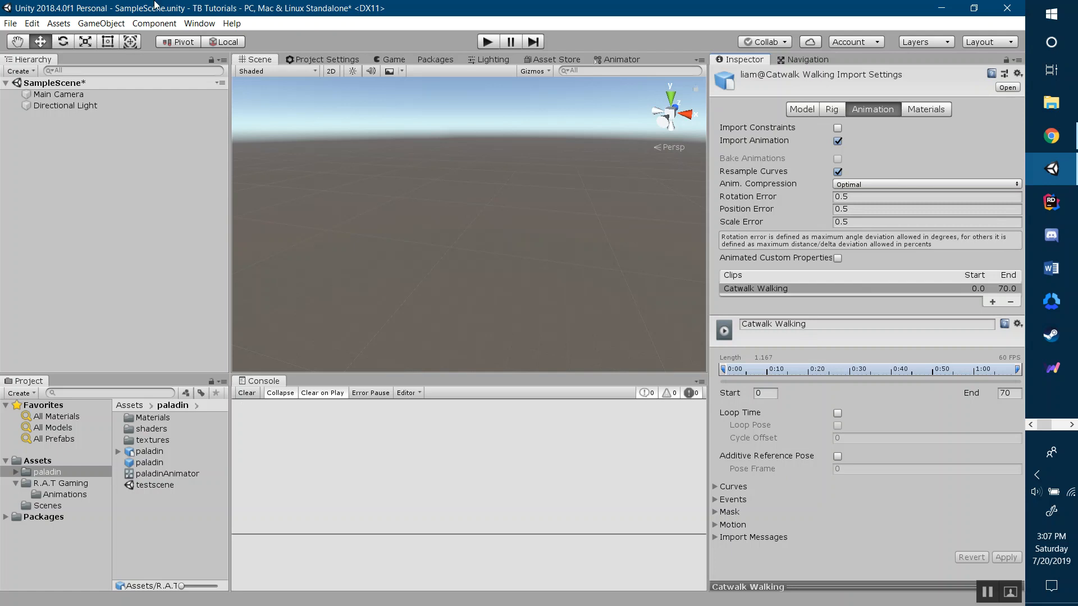
{"action": "left_click", "coordinate": [826, 114]}
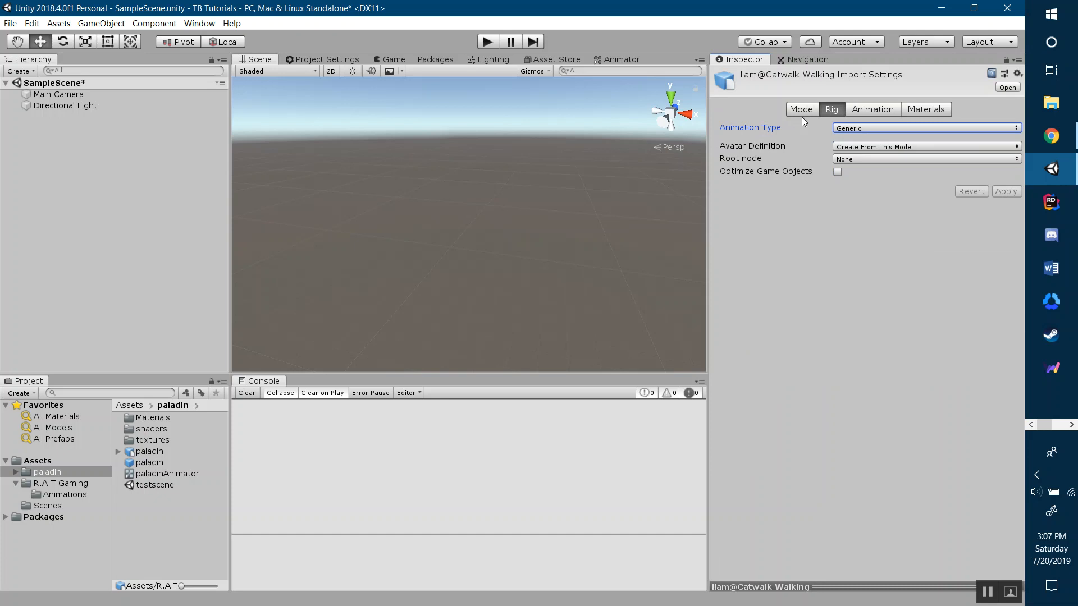
{"action": "left_click", "coordinate": [882, 112]}
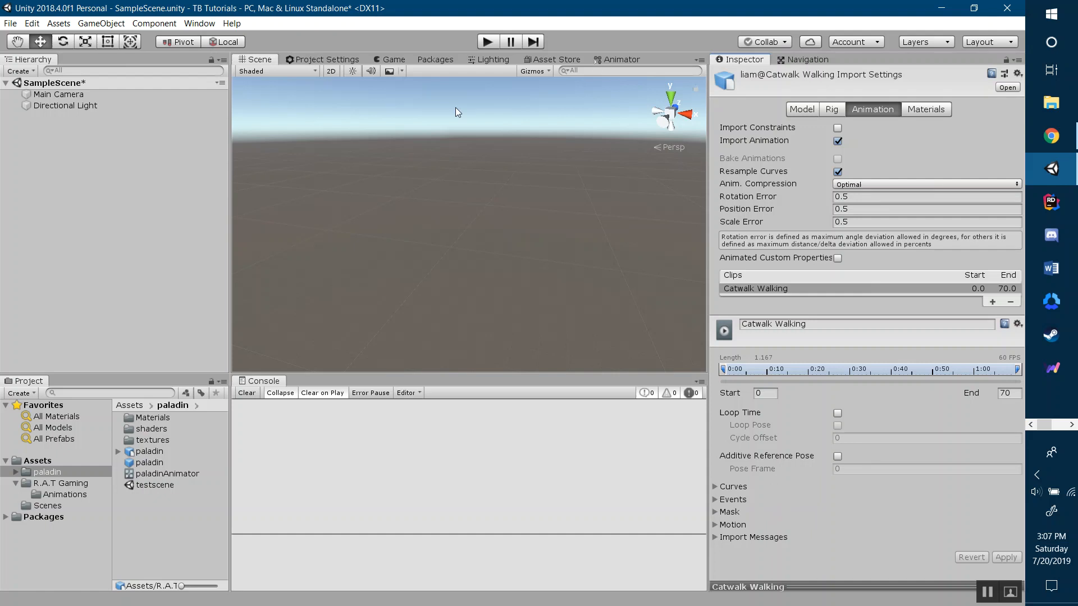
- Show the Animator view, widen the central area, and look through the Animator's Layers and Parameters lists
{"action": "left_click_drag", "start_coordinate": [229, 222], "coordinate": [208, 222]}
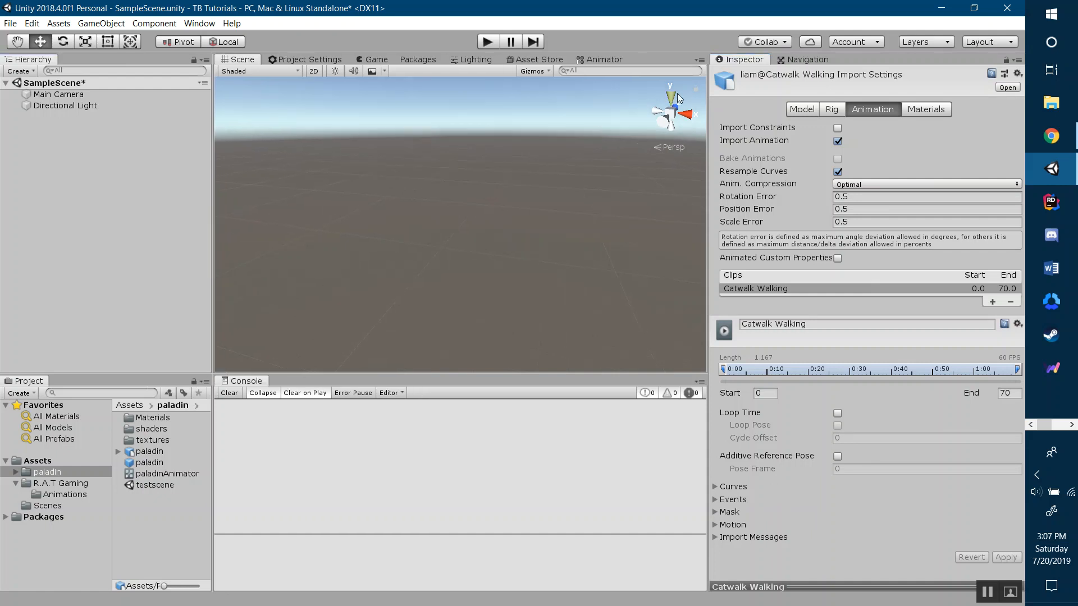
{"action": "right_click", "coordinate": [612, 59]}
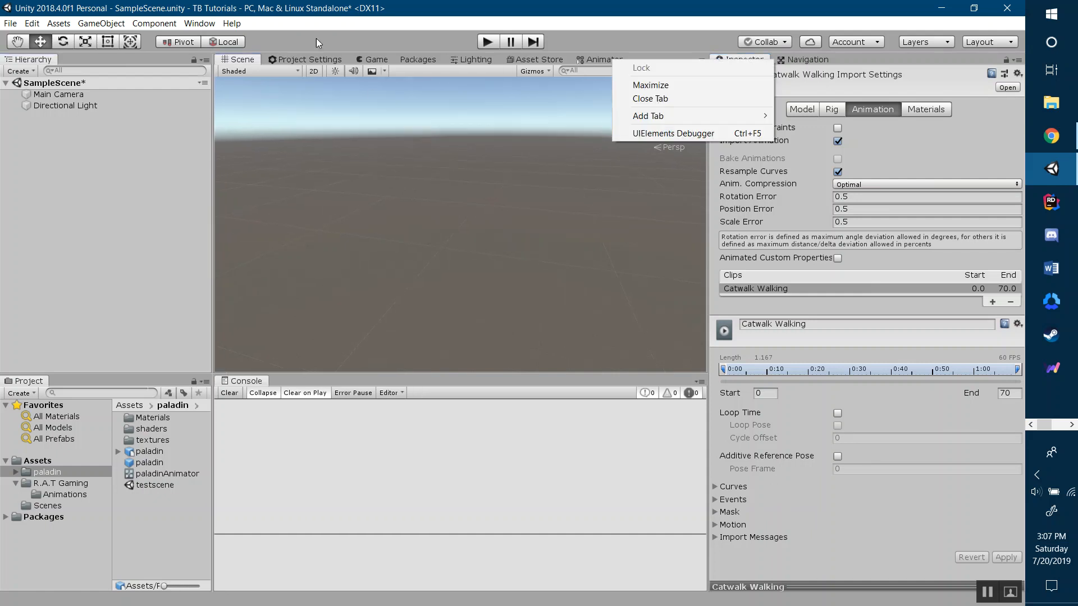
{"action": "left_click", "coordinate": [247, 29]}
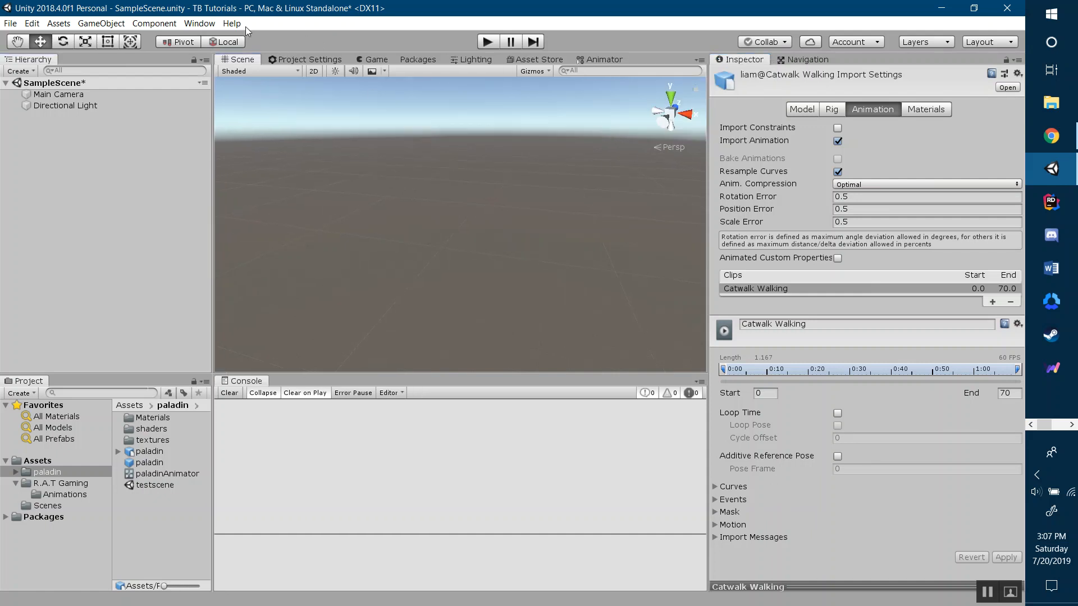
{"action": "left_click", "coordinate": [600, 60]}
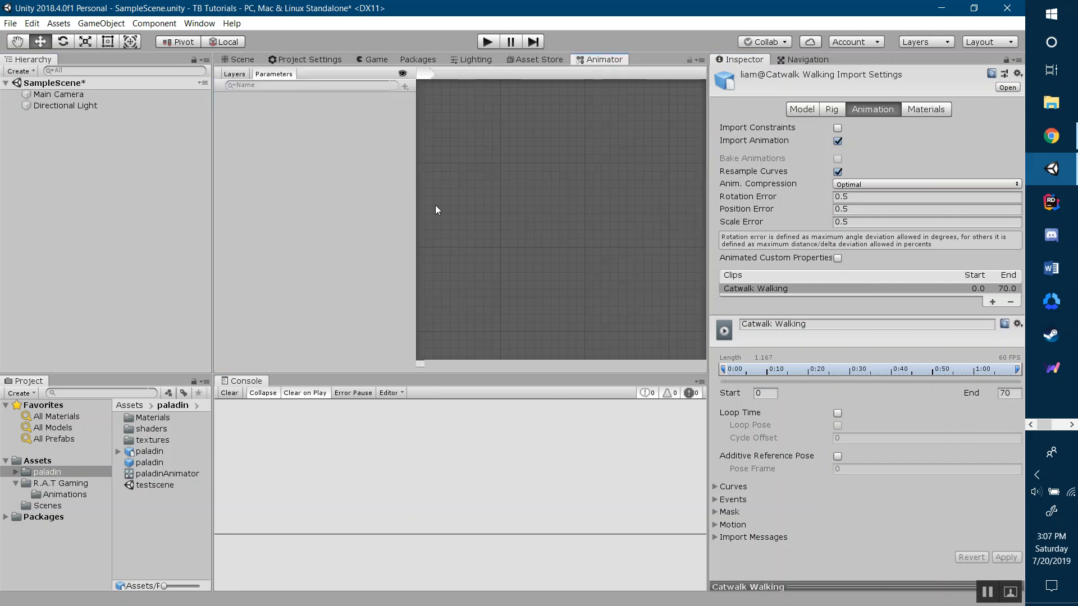
{"action": "left_click_drag", "start_coordinate": [212, 213], "coordinate": [169, 214]}
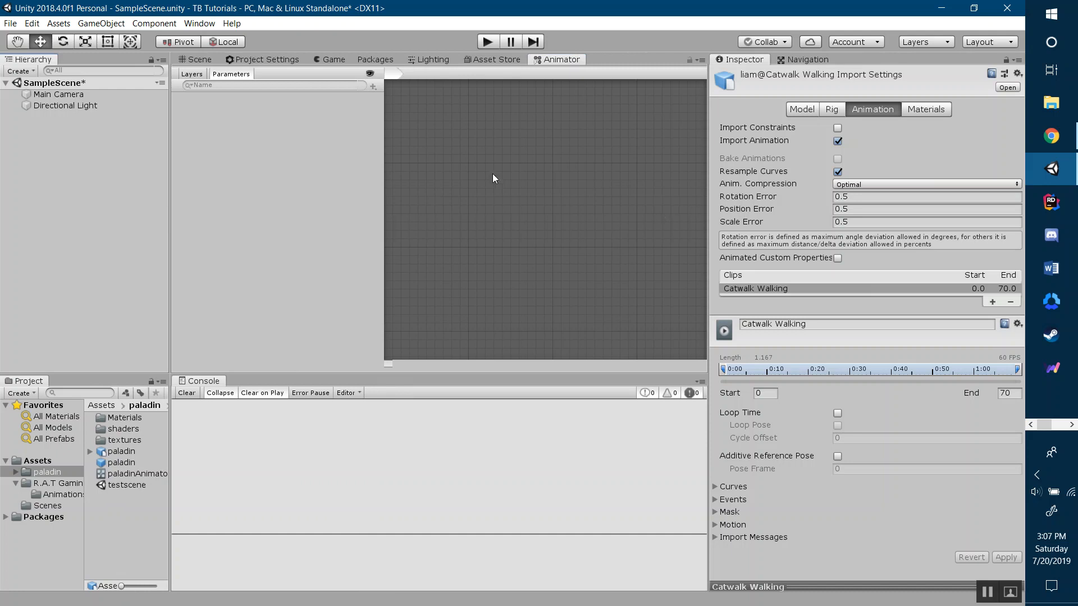
{"action": "scroll", "coordinate": [546, 232], "scroll_direction": "up", "scroll_amount": 3}
{"action": "left_click", "coordinate": [188, 73]}
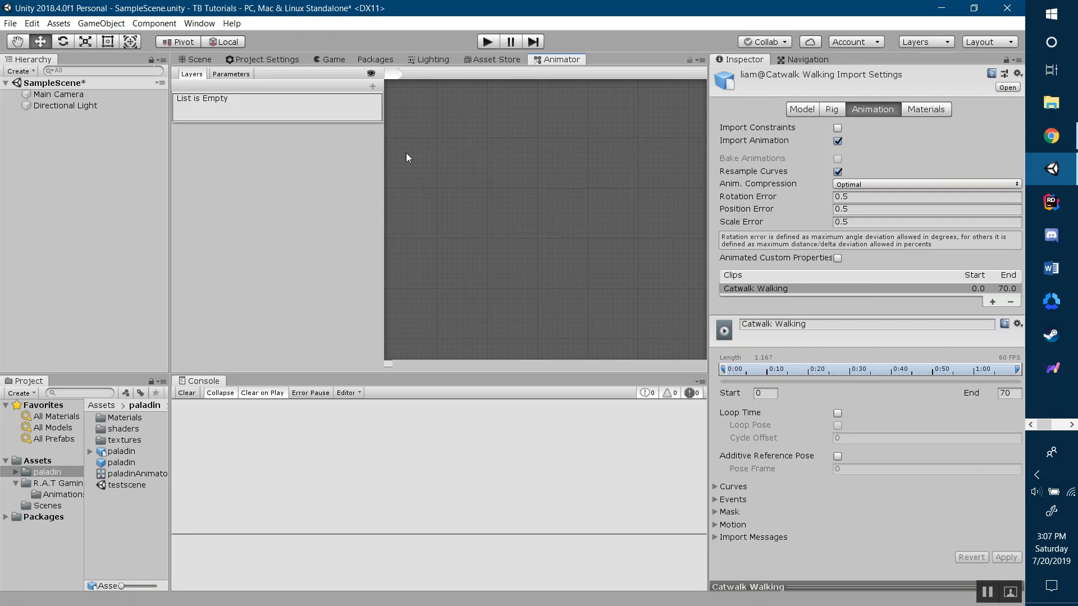
{"action": "left_click", "coordinate": [230, 73]}
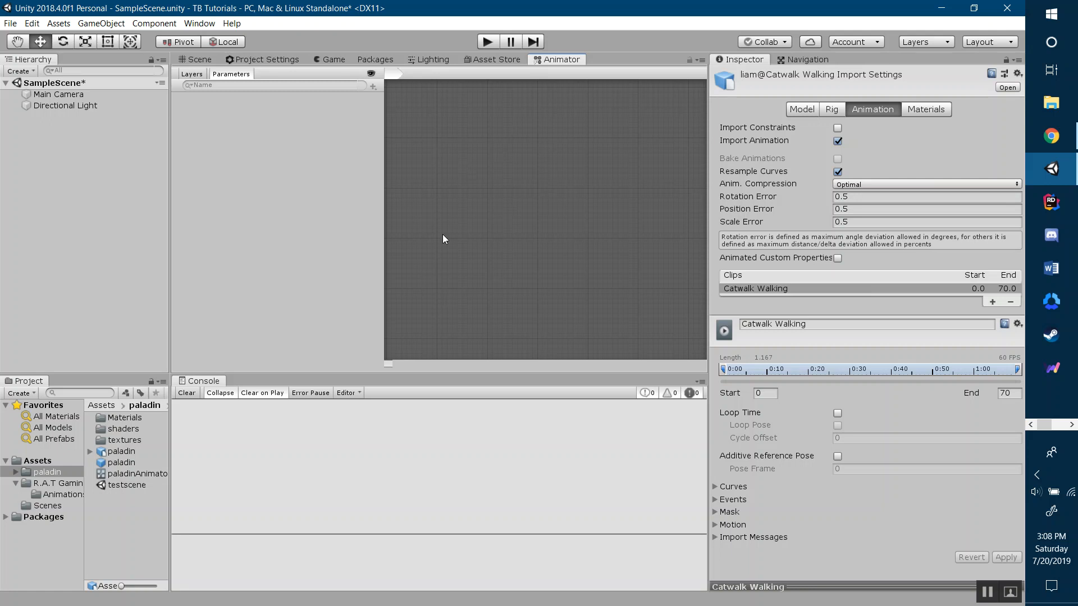
- Open the Animation window and dock it beside the Console
{"action": "left_click", "coordinate": [214, 26]}
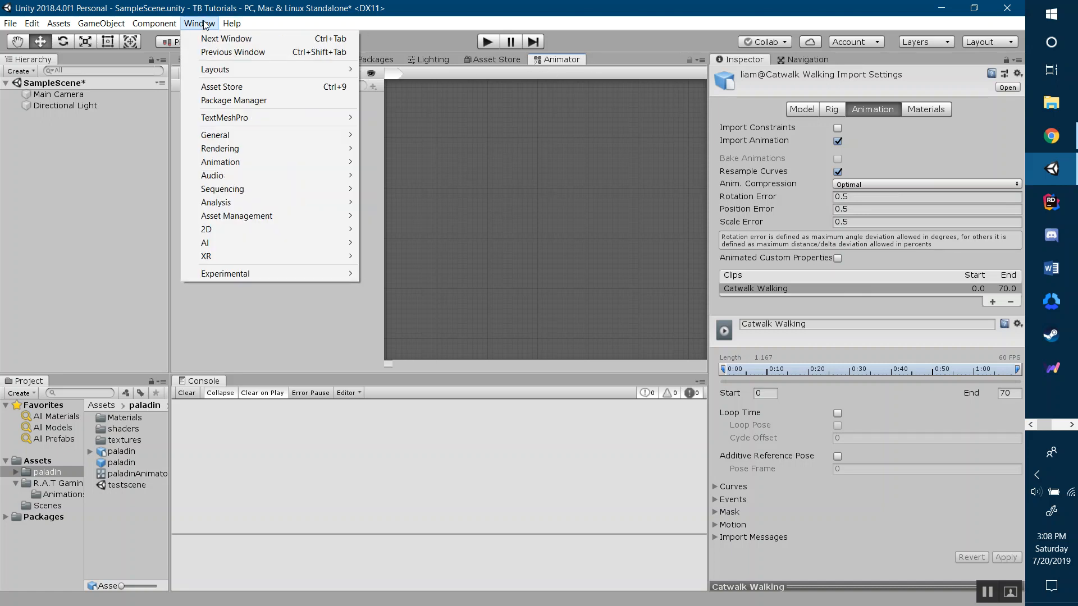
{"action": "mouse_move", "coordinate": [304, 167]}
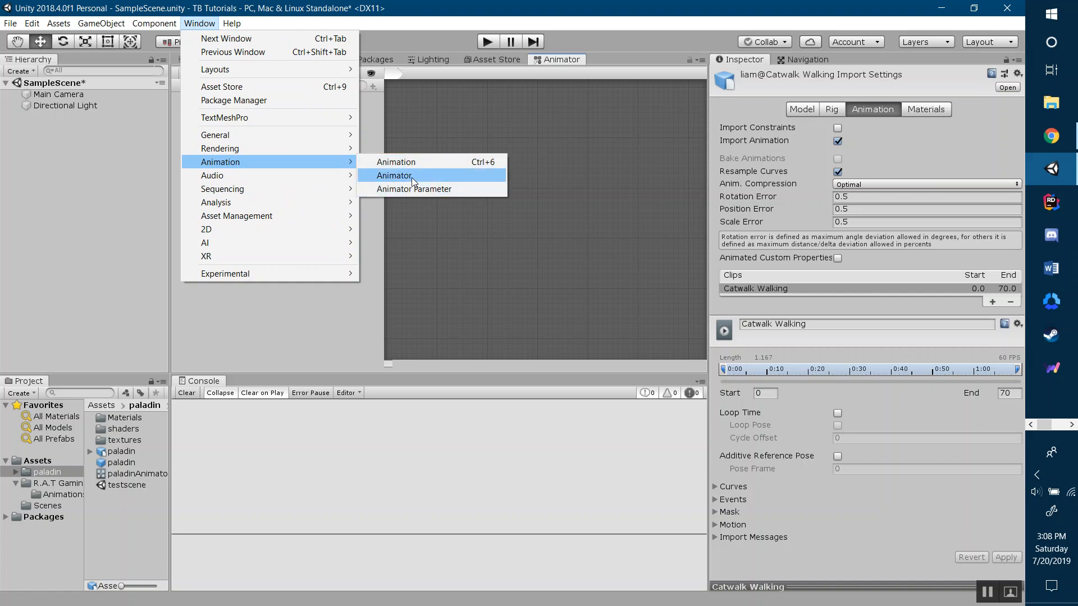
{"action": "left_click", "coordinate": [395, 162]}
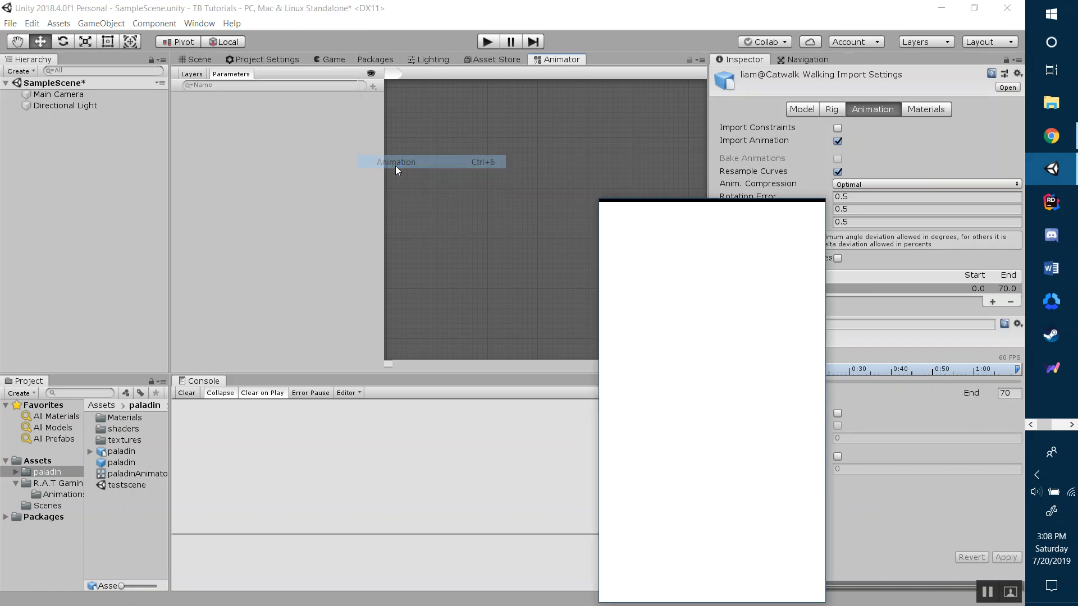
{"action": "left_click_drag", "start_coordinate": [629, 211], "coordinate": [309, 396]}
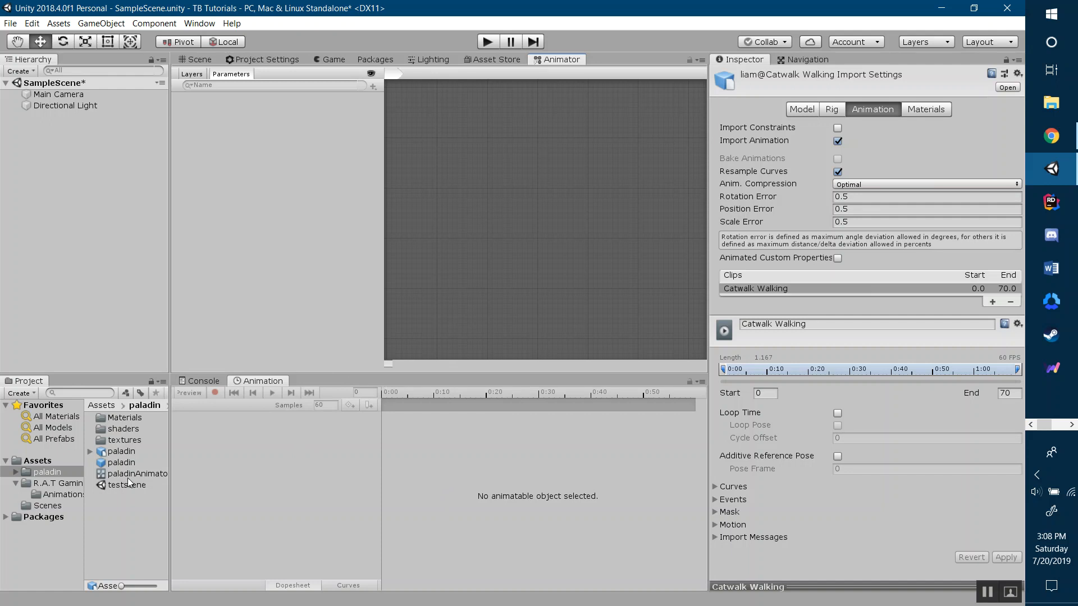
- Widen the Project area and display the paladinAnimator controller's state graph in the Animator
{"action": "left_click_drag", "start_coordinate": [169, 480], "coordinate": [213, 498]}
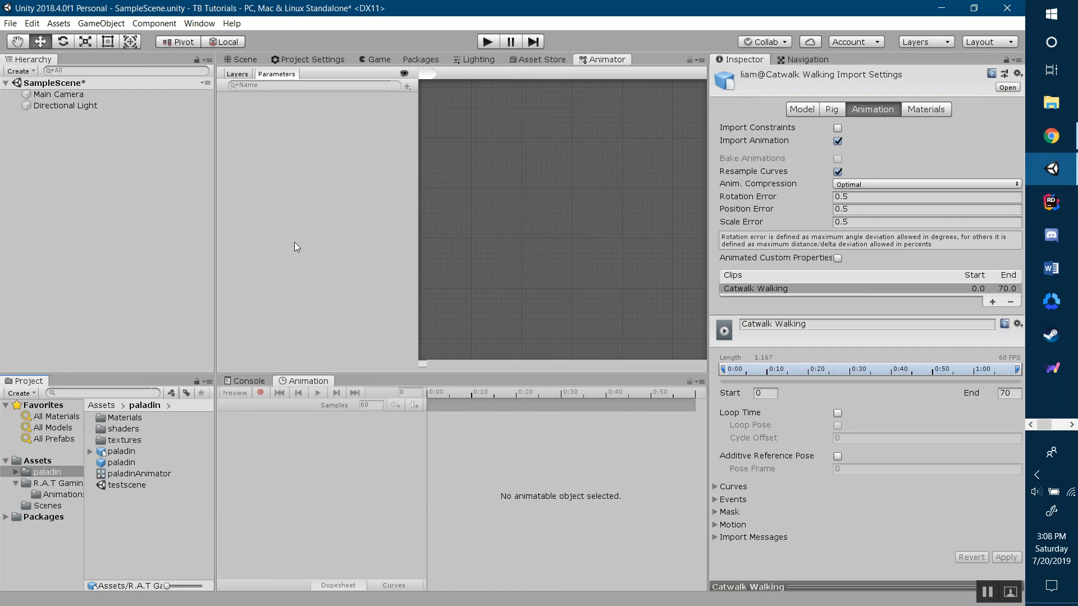
{"action": "left_click", "coordinate": [106, 474]}
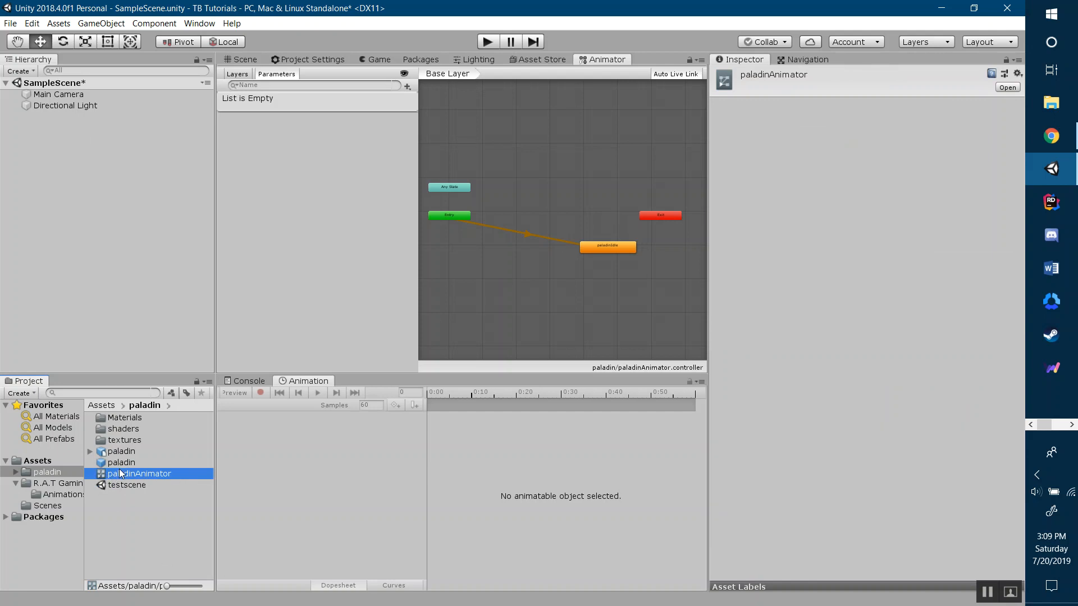
- Select the paladin model and review its Animation, Rig and Model import settings
{"action": "left_click", "coordinate": [121, 463]}
{"action": "left_click", "coordinate": [137, 451]}
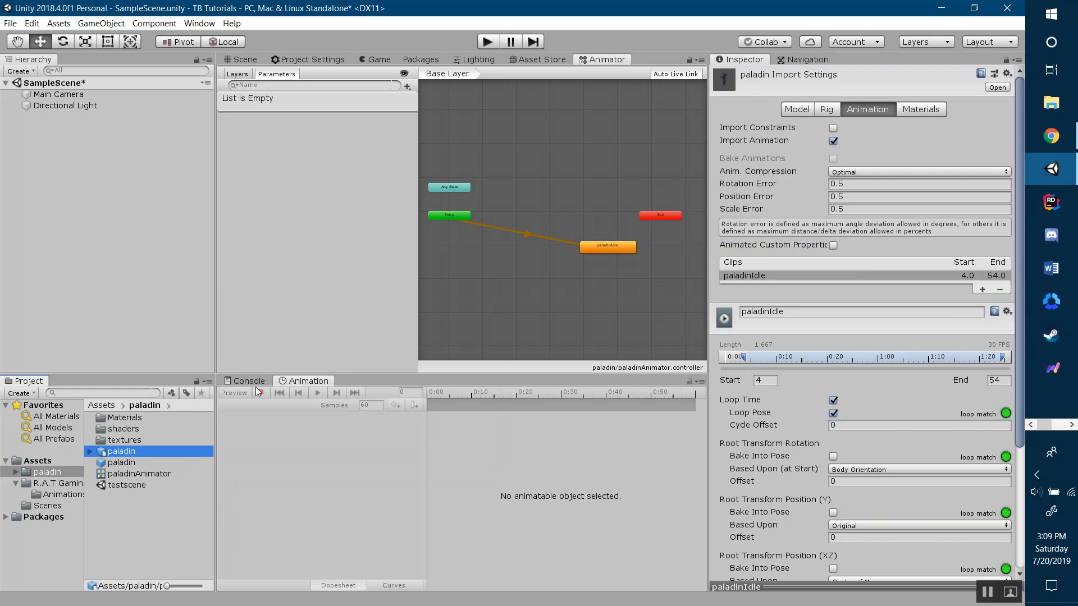
{"action": "left_click", "coordinate": [829, 115]}
{"action": "left_click", "coordinate": [809, 114]}
{"action": "left_click", "coordinate": [848, 114]}
{"action": "left_click", "coordinate": [824, 114]}
{"action": "left_click", "coordinate": [802, 109]}
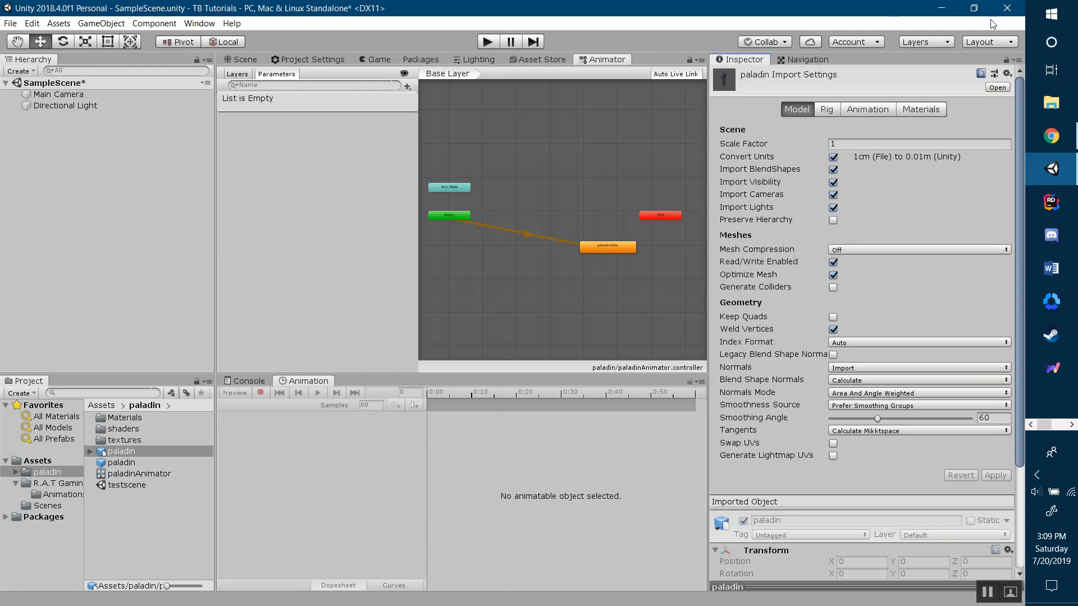
- Expand the paladin model's contents and show its paladinIdle clip in the Animation window
{"action": "left_click", "coordinate": [92, 453]}
{"action": "scroll", "coordinate": [118, 494], "scroll_direction": "down", "scroll_amount": 5}
{"action": "left_click", "coordinate": [140, 530]}
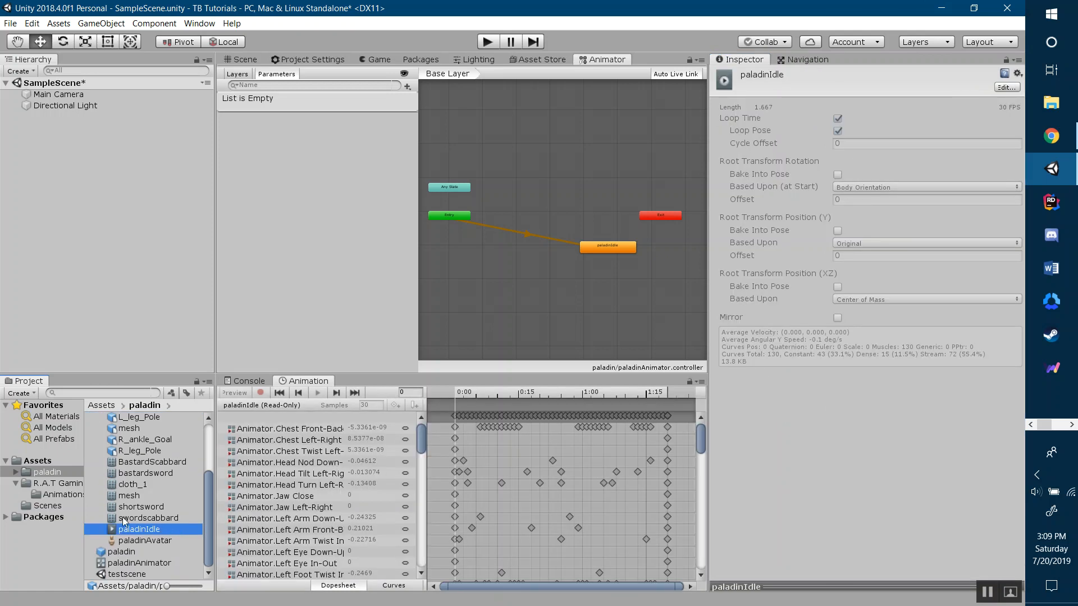
- Reselect the paladin model, return to its Animation import settings, and expand the paladinIdle preview
{"action": "scroll", "coordinate": [112, 482], "scroll_direction": "up", "scroll_amount": 5}
{"action": "left_click", "coordinate": [119, 453]}
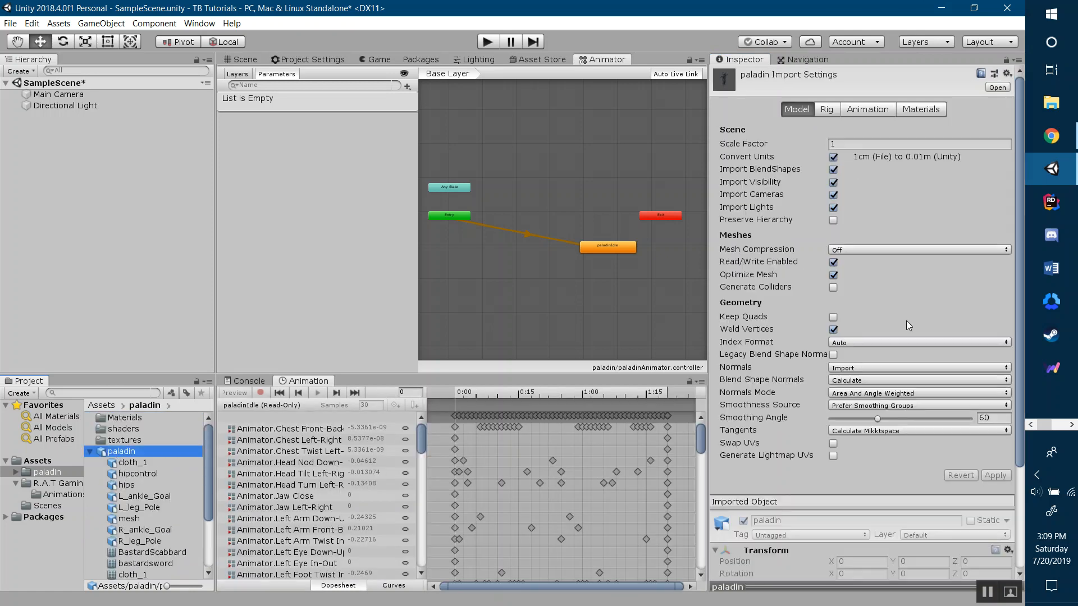
{"action": "left_click", "coordinate": [877, 111]}
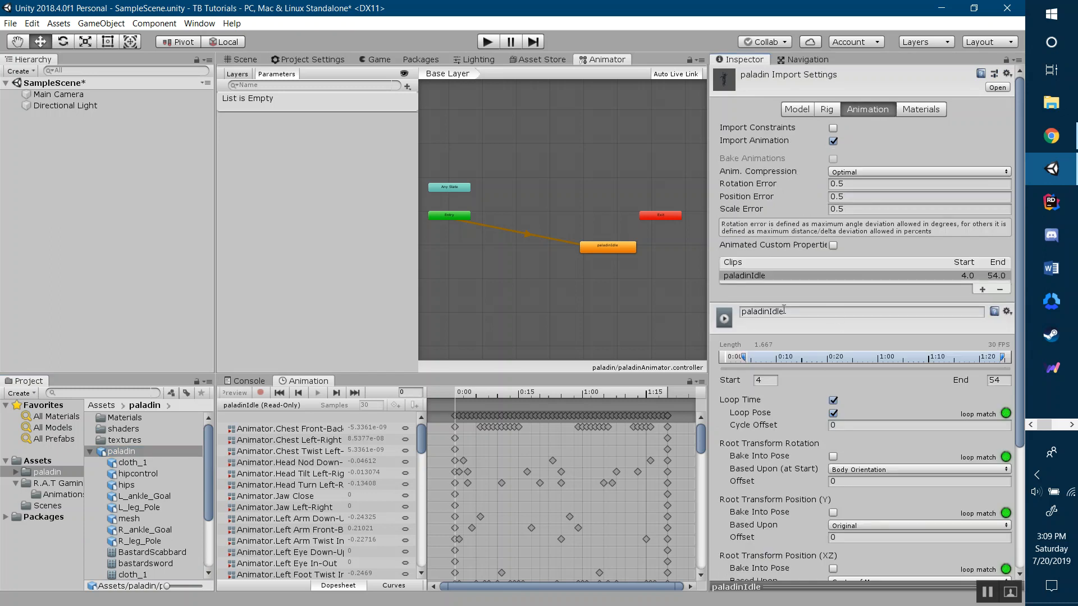
{"action": "left_click", "coordinate": [848, 587]}
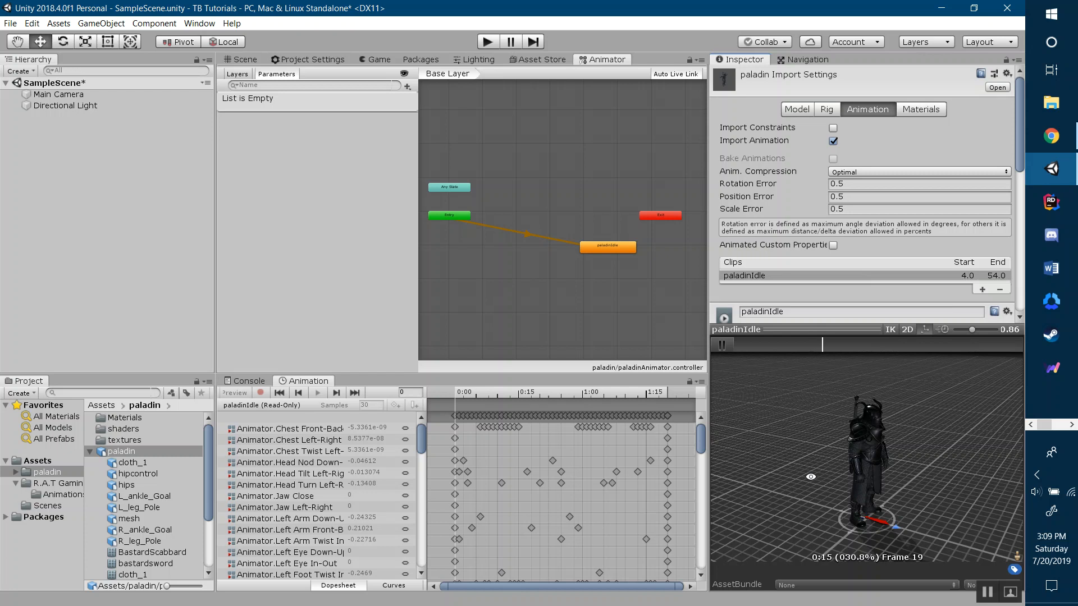
- Pause the paladinIdle preview playback and inspect the paladin from behind and from the front
{"action": "left_click_drag", "start_coordinate": [808, 476], "coordinate": [790, 476]}
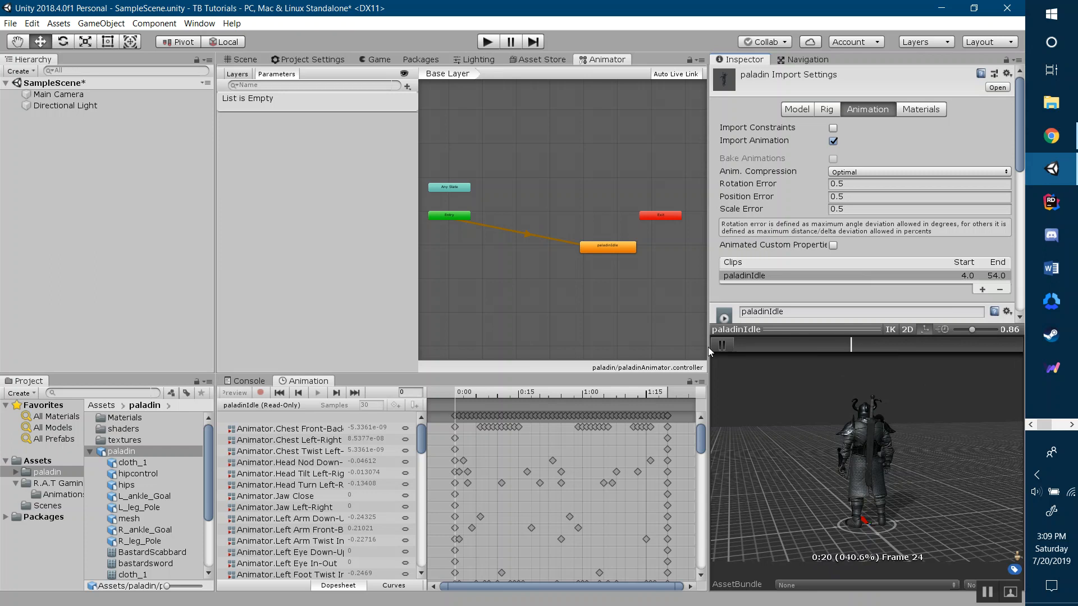
{"action": "left_click", "coordinate": [722, 345]}
{"action": "left_click_drag", "start_coordinate": [952, 463], "coordinate": [800, 387]}
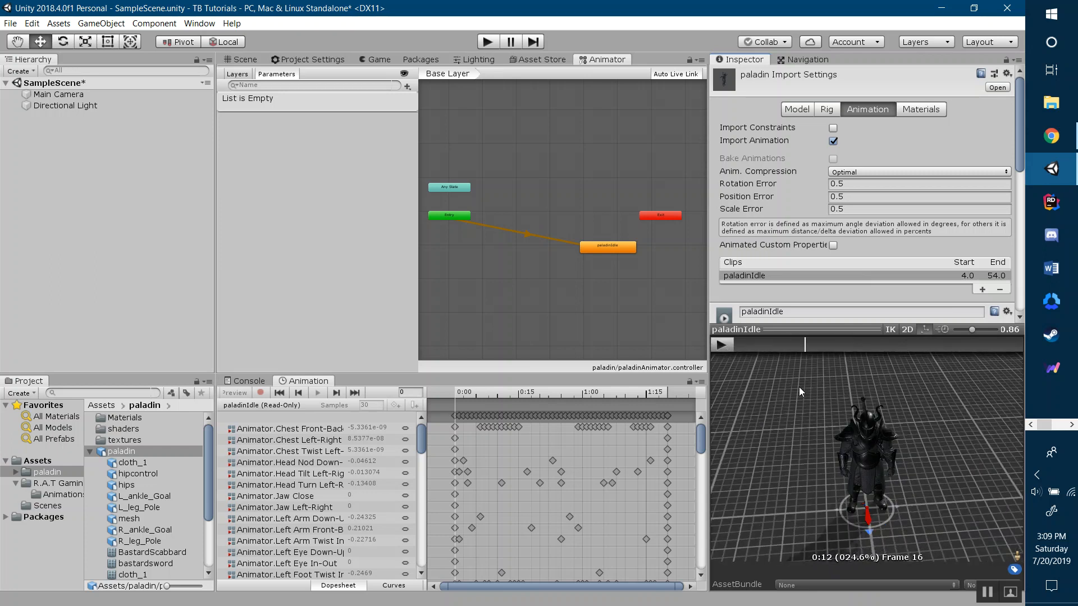
- Collapse the preview to review paladinIdle's loop and root transform settings, and fold up the paladin model's contents in the Project window
{"action": "left_click", "coordinate": [807, 330]}
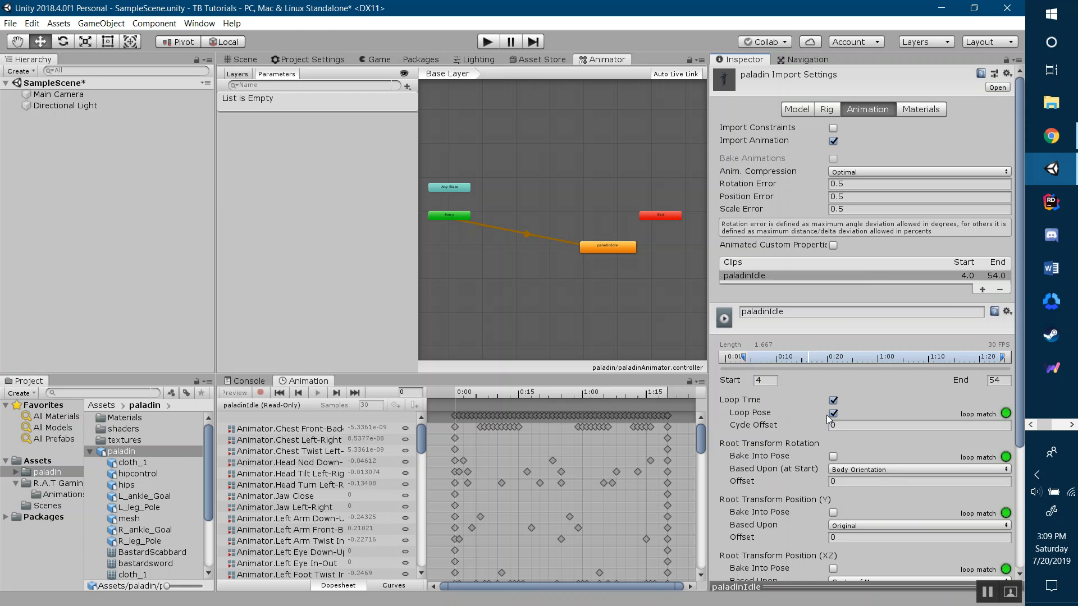
{"action": "scroll", "coordinate": [827, 416], "scroll_direction": "down", "scroll_amount": 5}
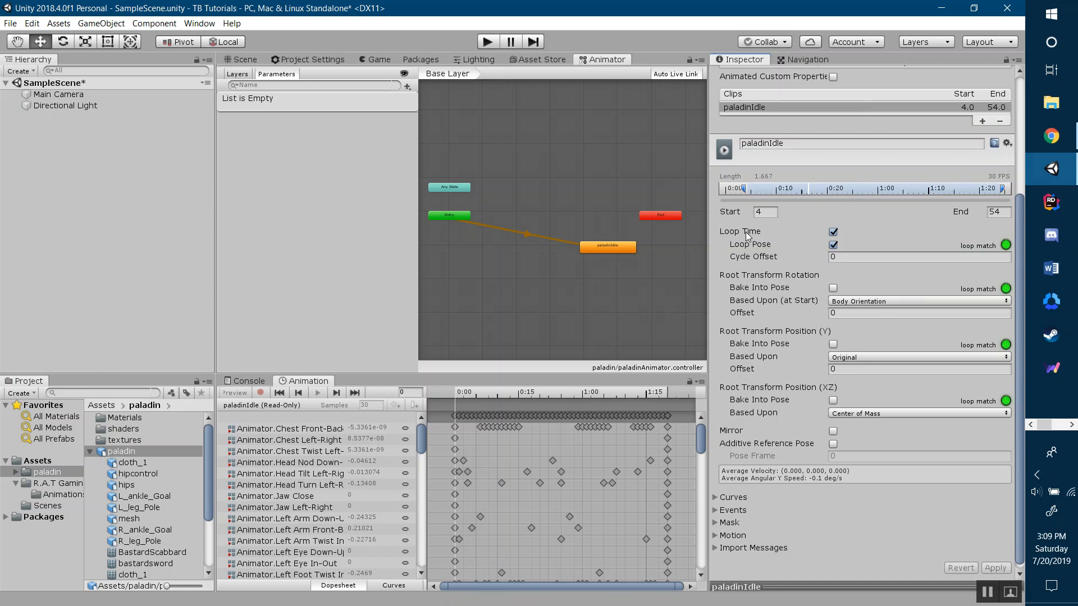
{"action": "scroll", "coordinate": [839, 276], "scroll_direction": "up", "scroll_amount": 3}
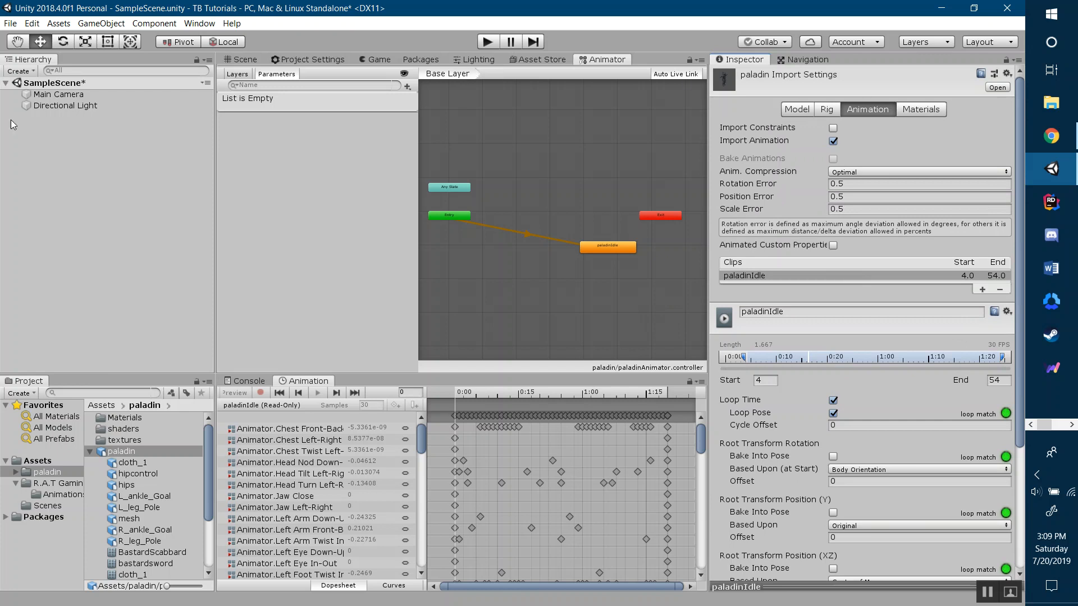
{"action": "left_click", "coordinate": [91, 451]}
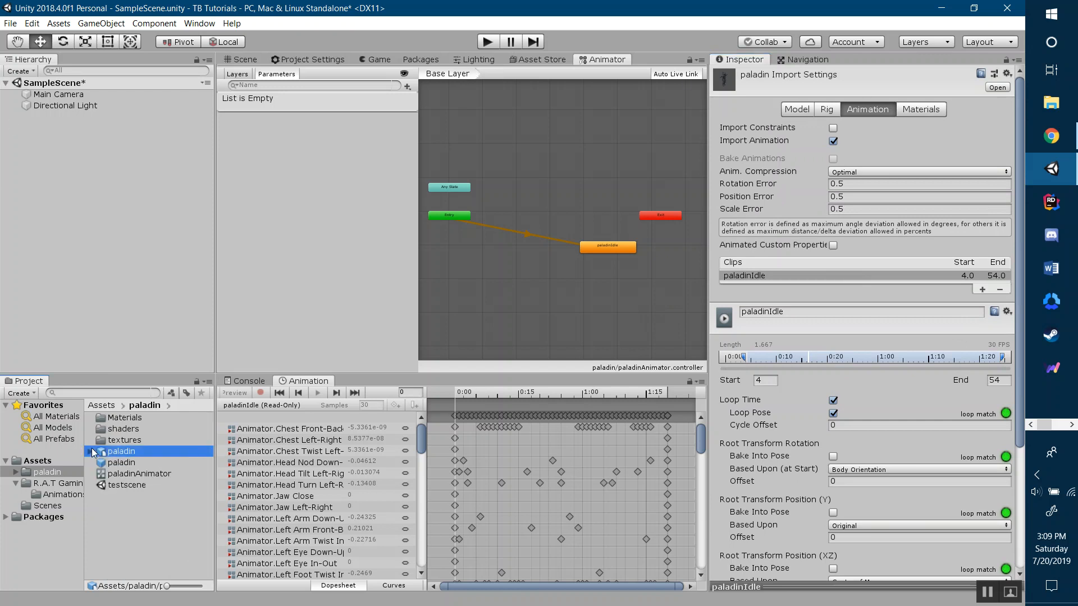